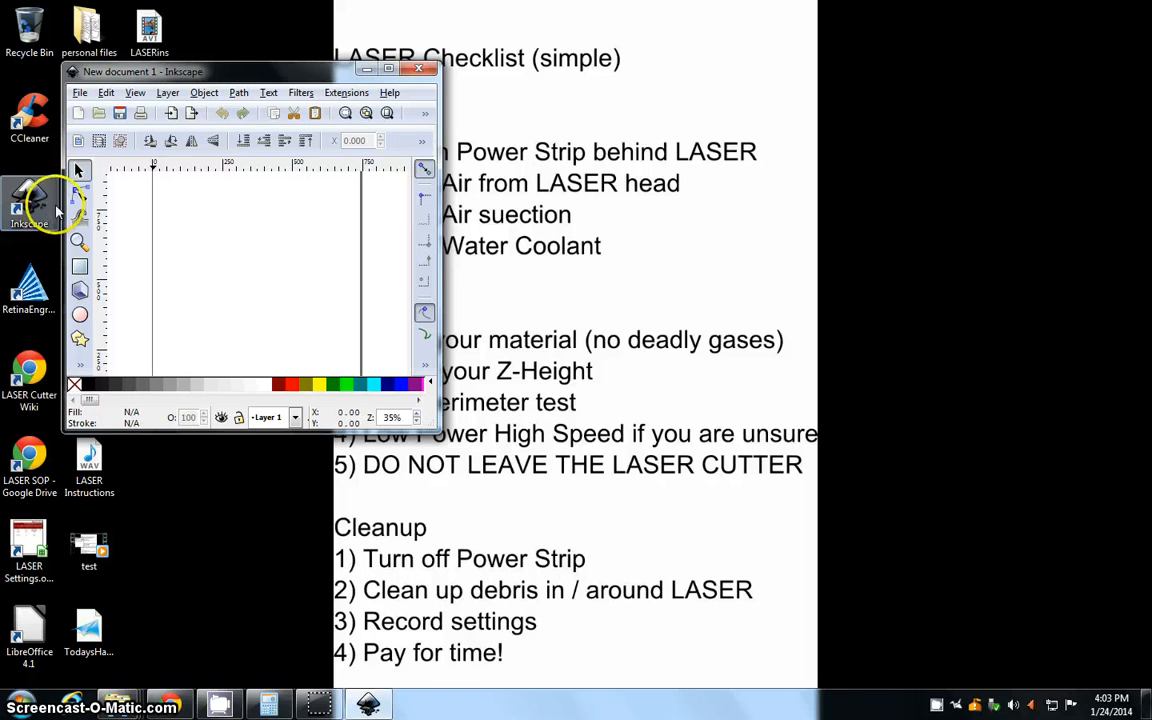
Maximize the Inkscape window and set the document's default units to inches
left_click(268, 74)
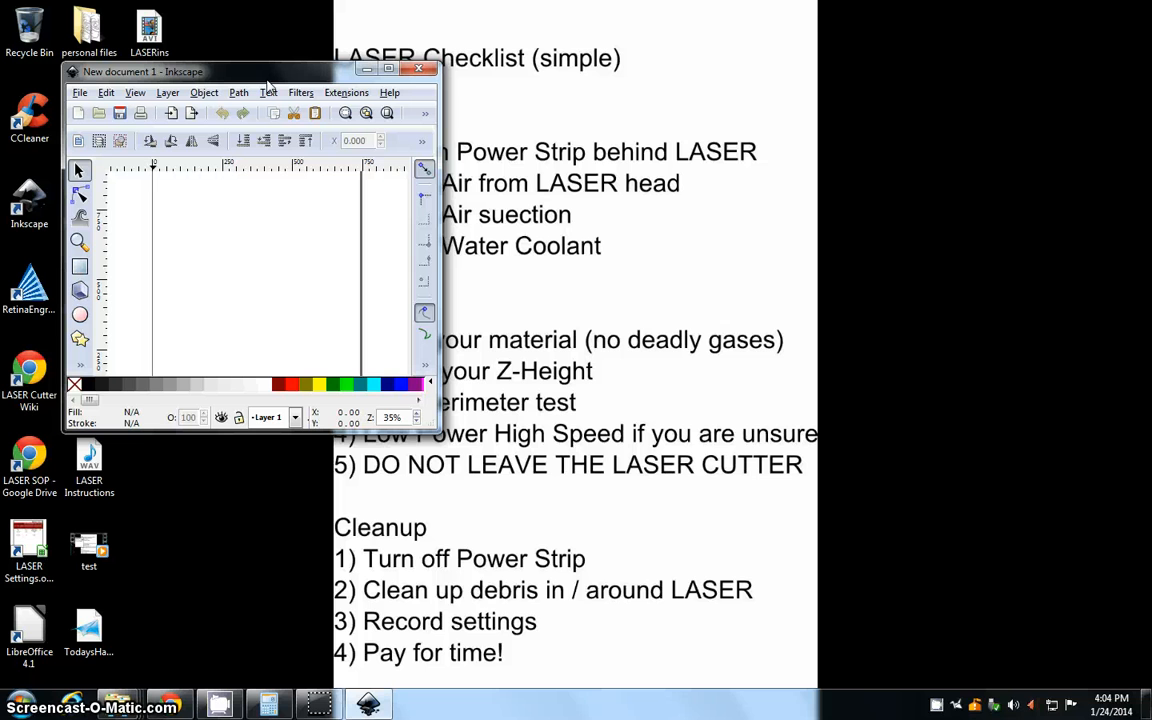
double_click(268, 78)
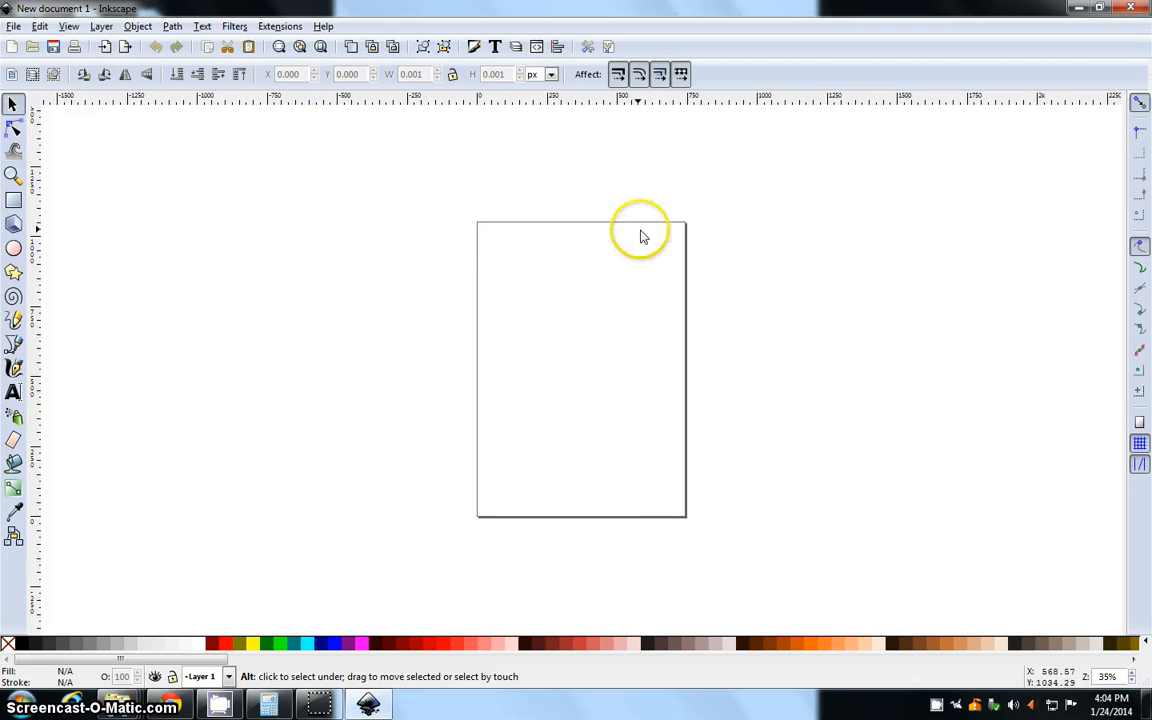
left_click(14, 26)
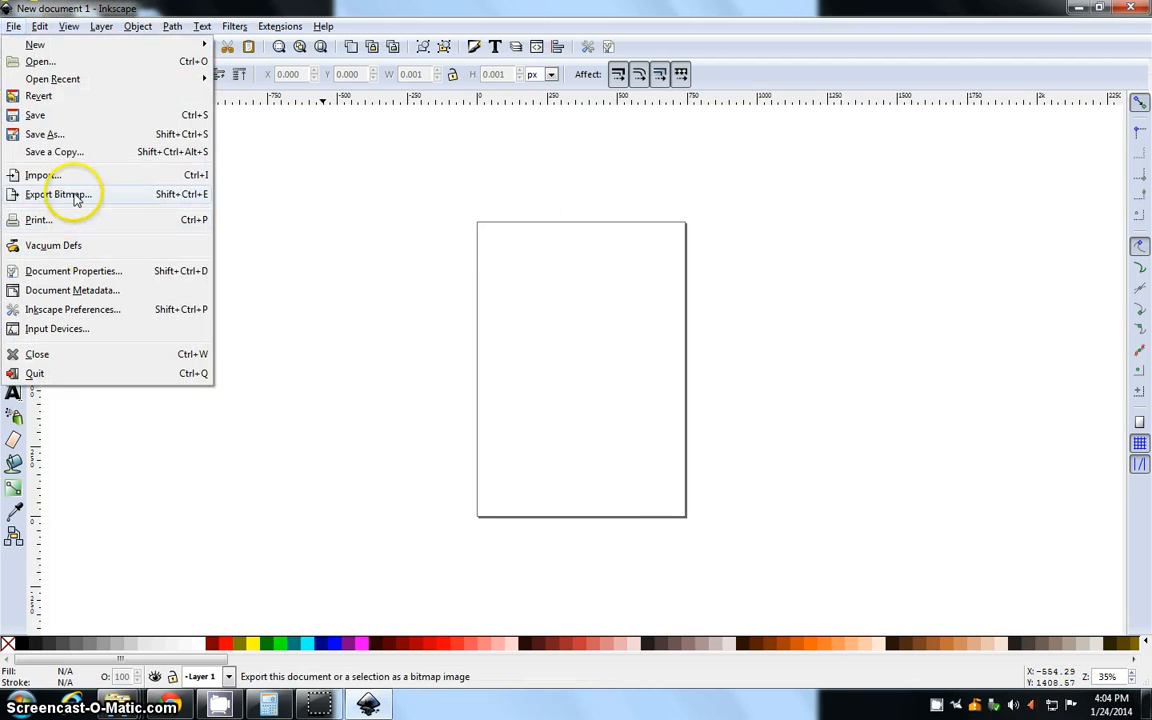
left_click(68, 274)
left_click_drag(946, 20, 639, 59)
left_click(826, 140)
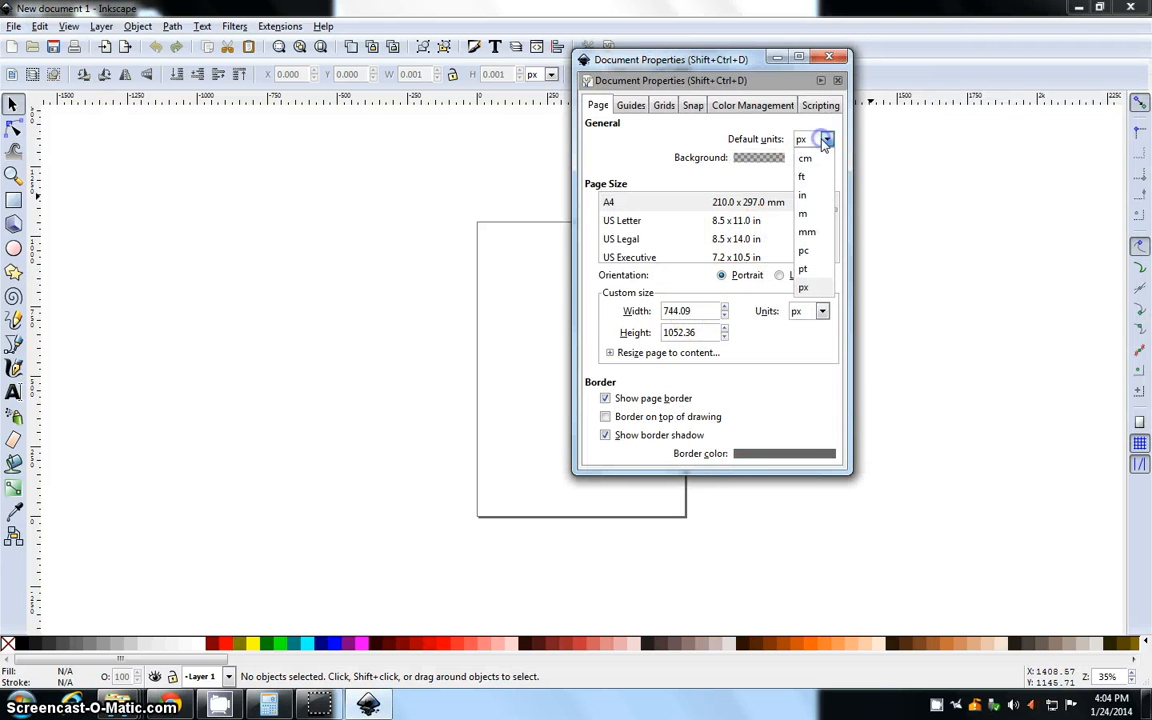
left_click(805, 199)
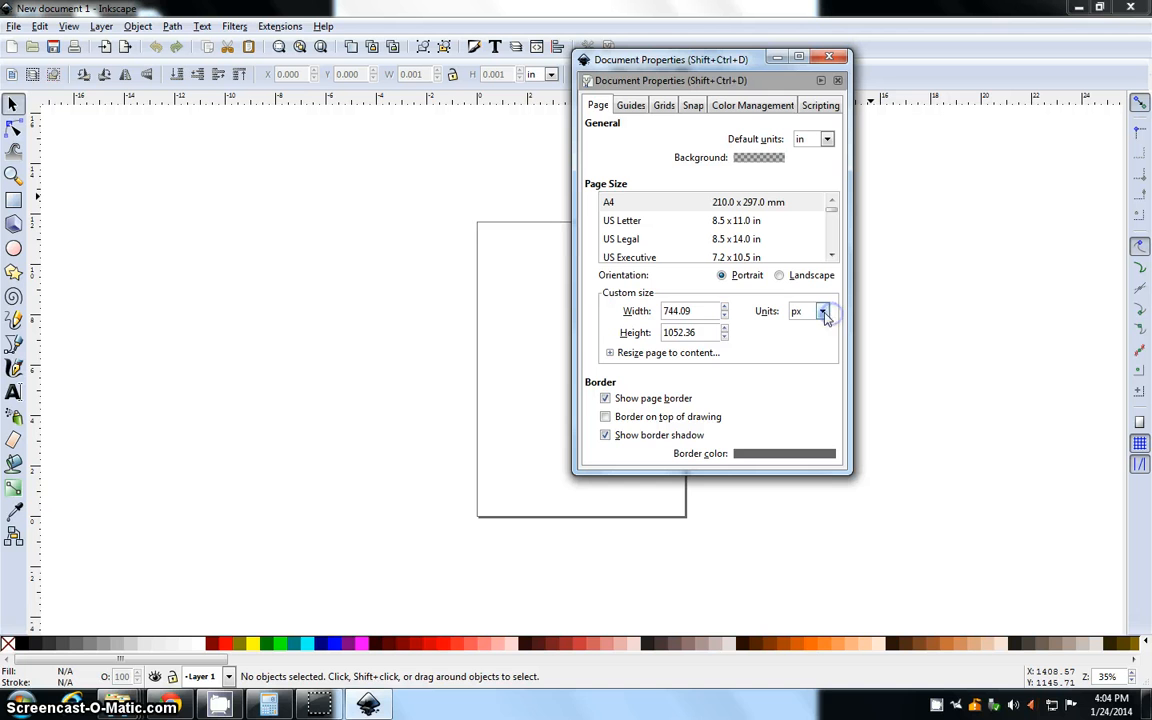
Set the custom page size to 2 by 2 inches and close the document properties
left_click(822, 311)
left_click(818, 369)
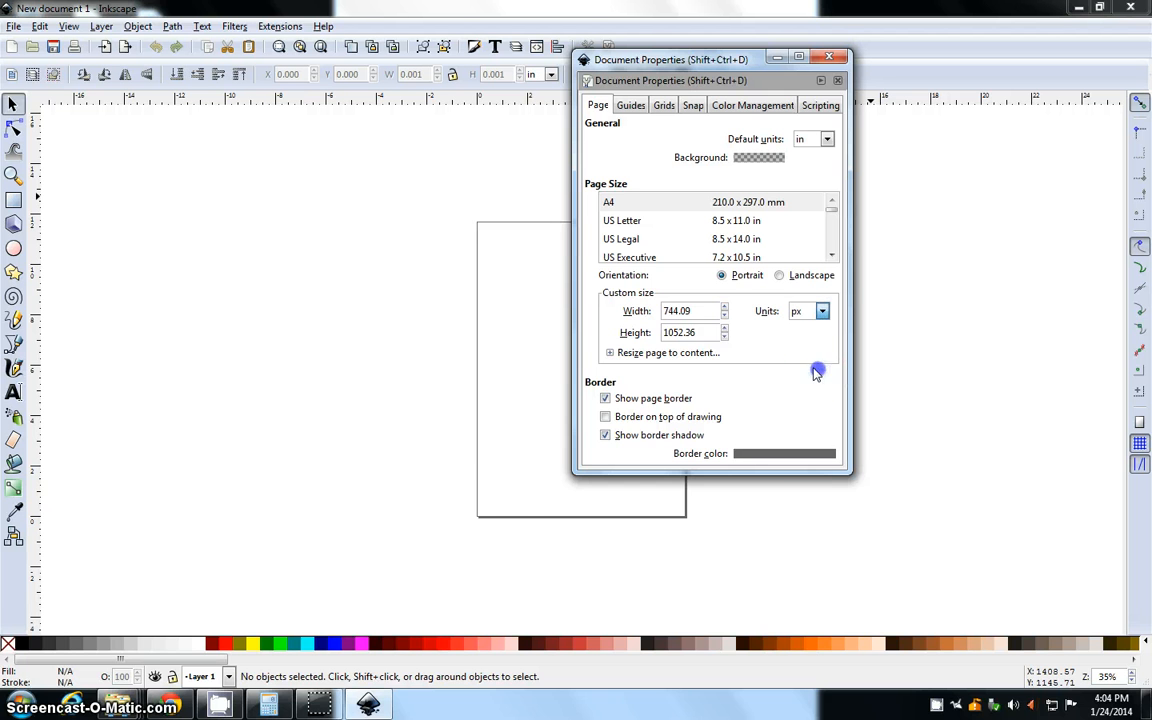
type("2")
key("Tab")
type("2")
left_click(690, 328)
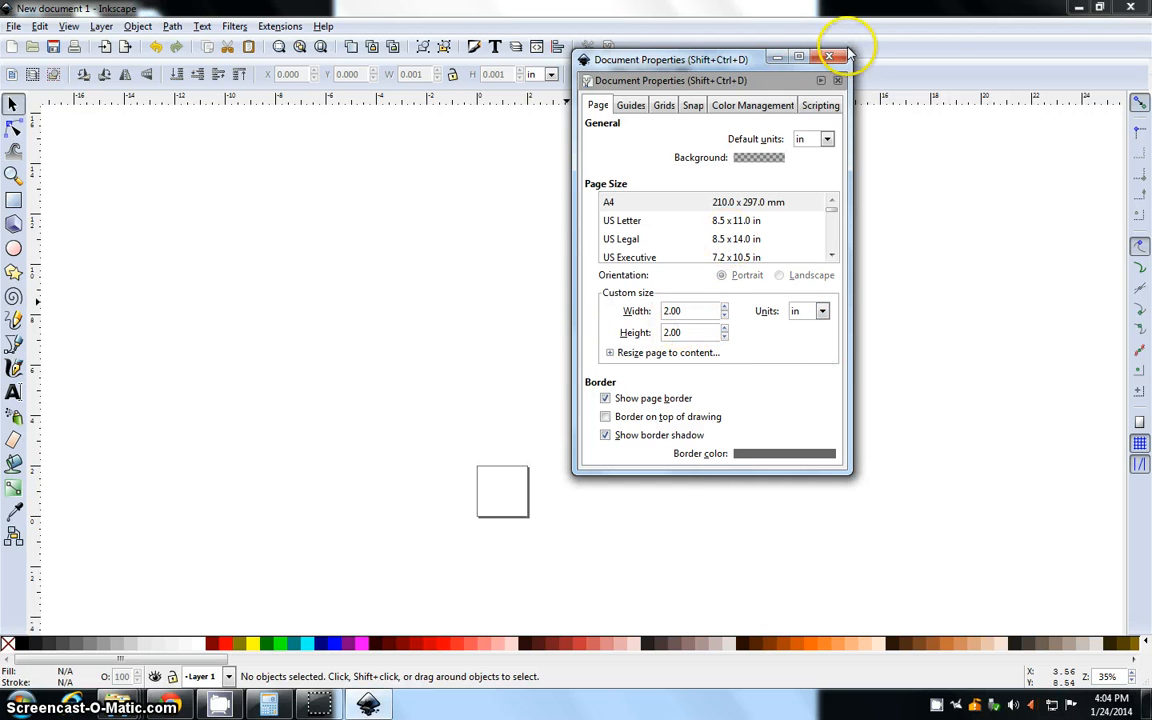
left_click(838, 60)
Draw a rectangle about 1.70 in wide and 1.26 in high inside the page and deselect it
scroll(498, 522, "up", 5, "ctrl")
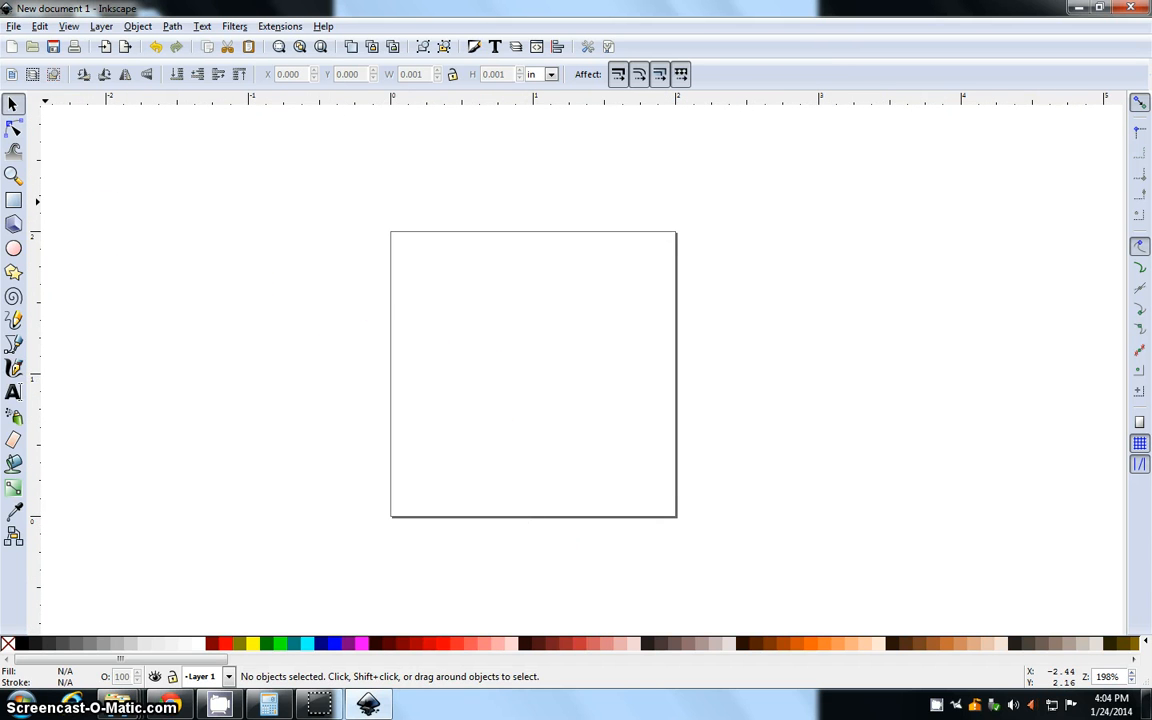
left_click(13, 201)
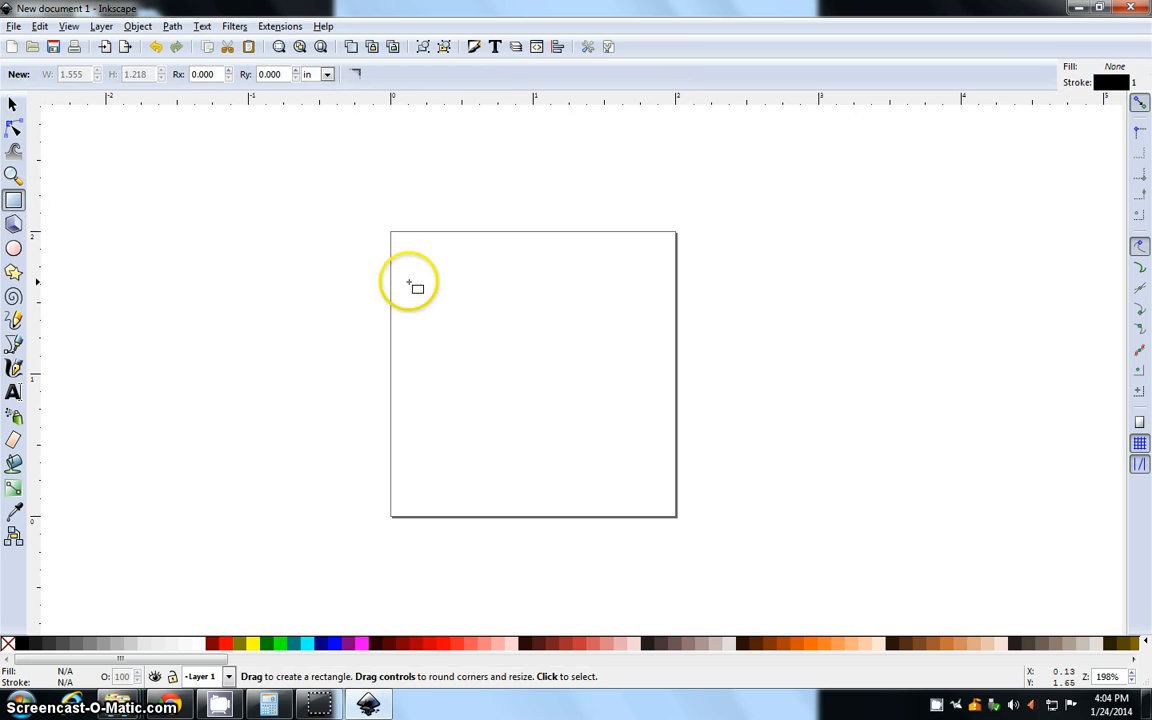
left_click_drag(408, 283, 440, 301)
left_click_drag(501, 341, 652, 464)
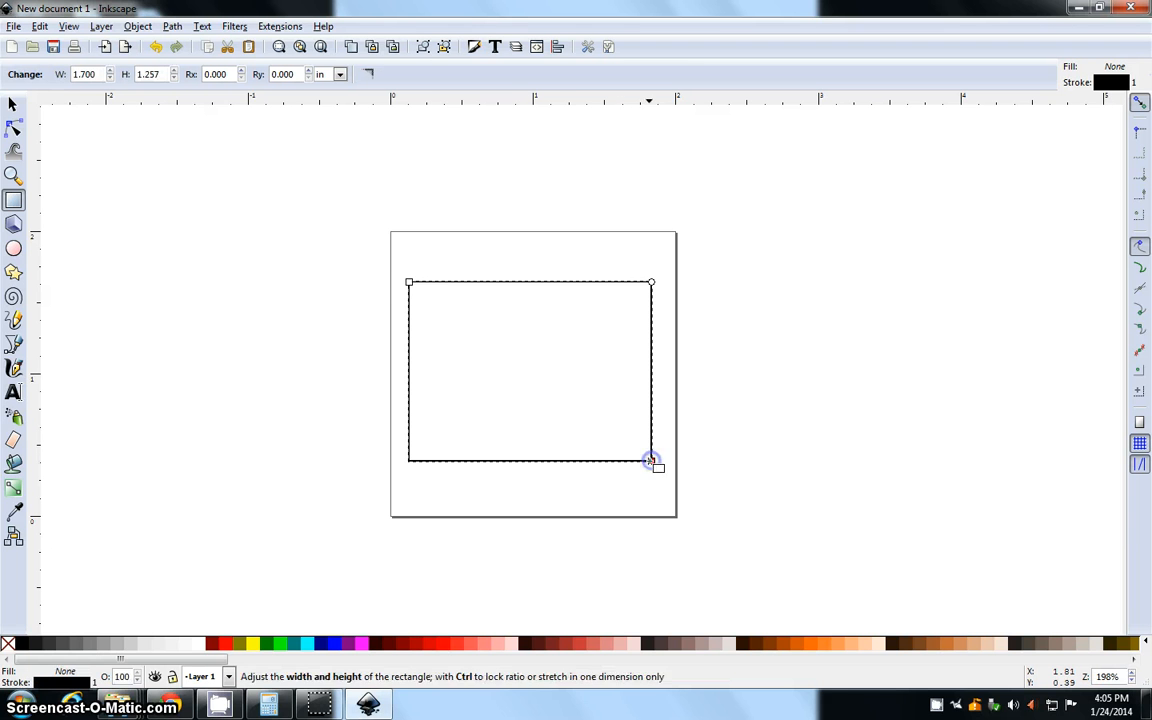
left_click(13, 104)
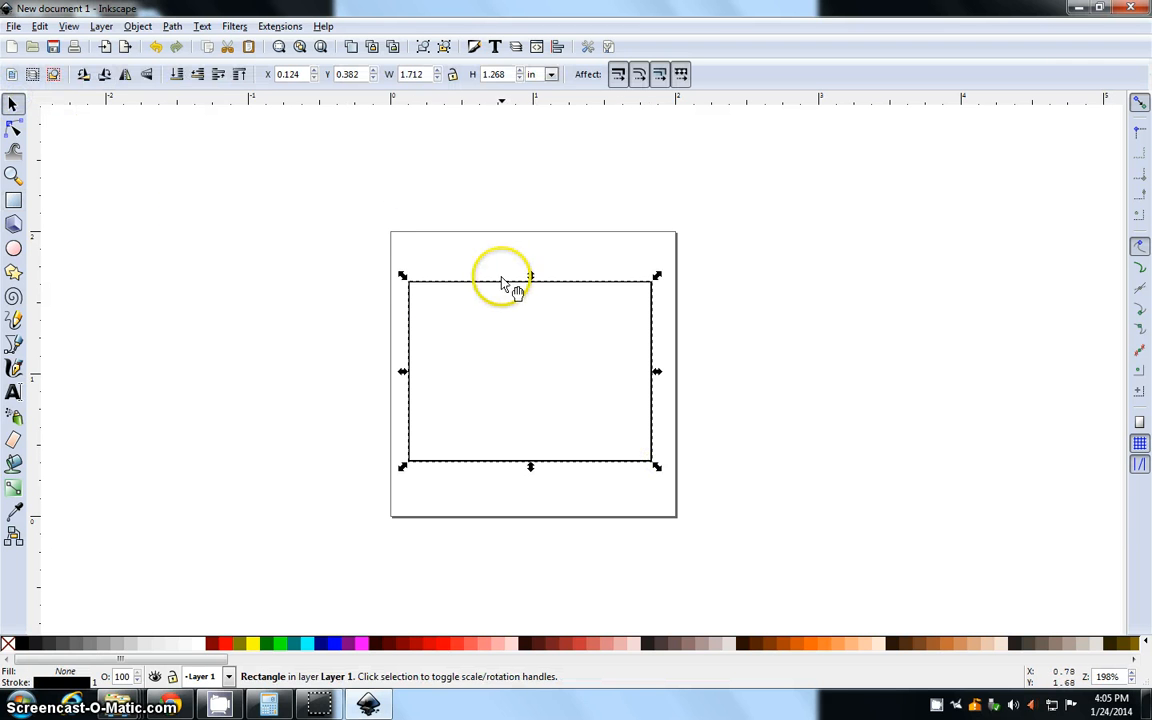
left_click(501, 313)
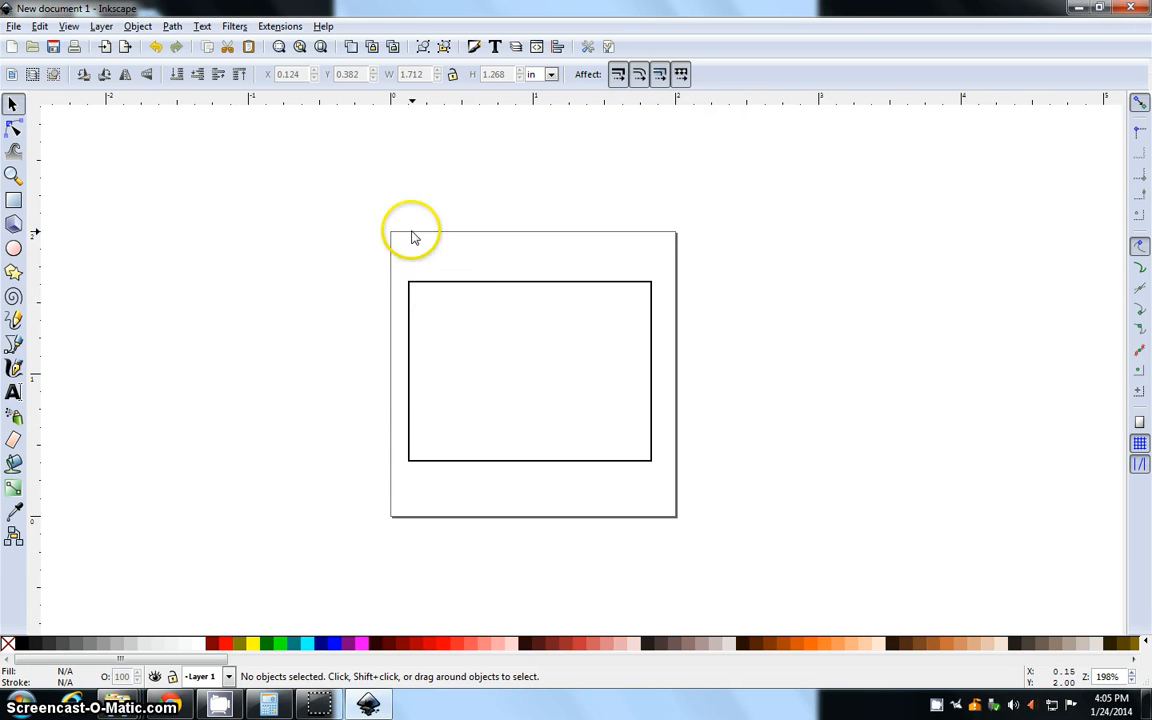
left_click_drag(375, 249, 740, 530)
left_click(740, 530)
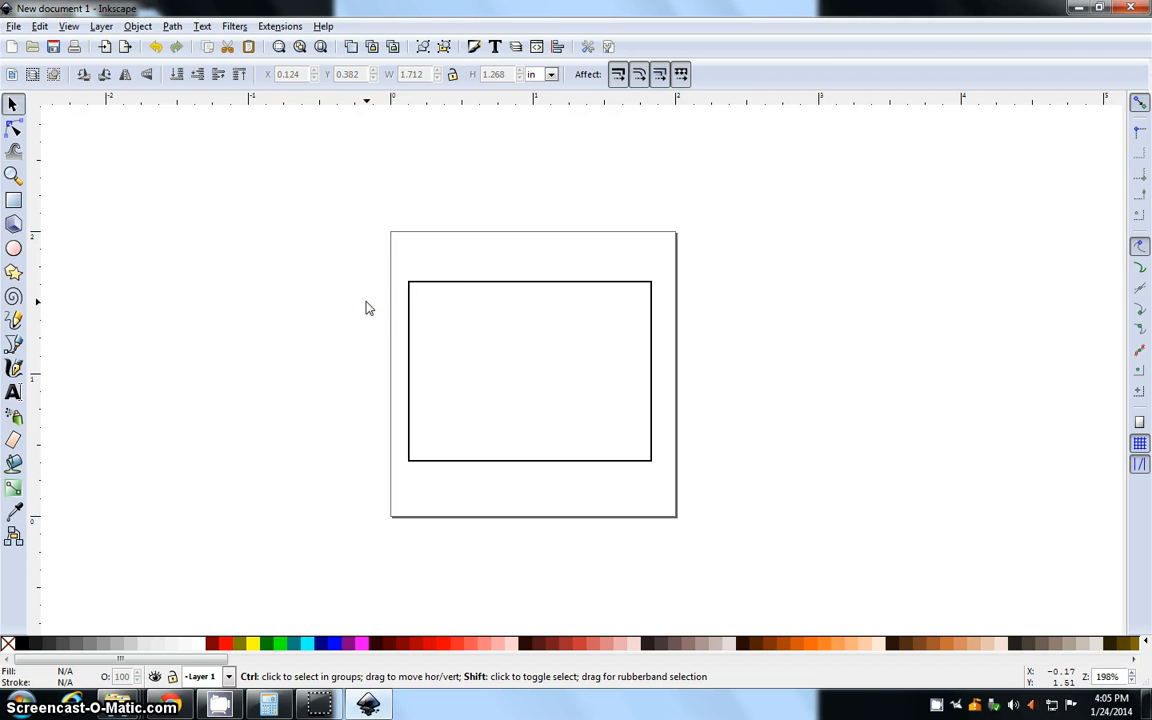
Give the rectangle a pure red stroke with the RGB red value at 255
key("ctrl+shift+f")
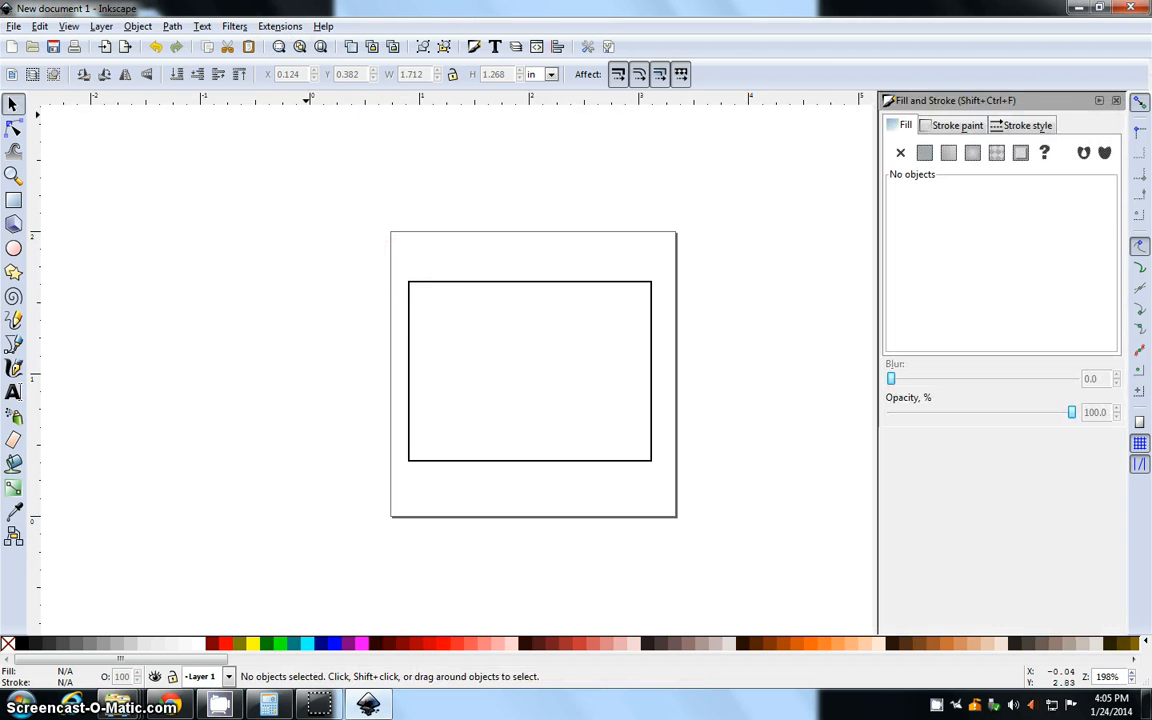
left_click(138, 26)
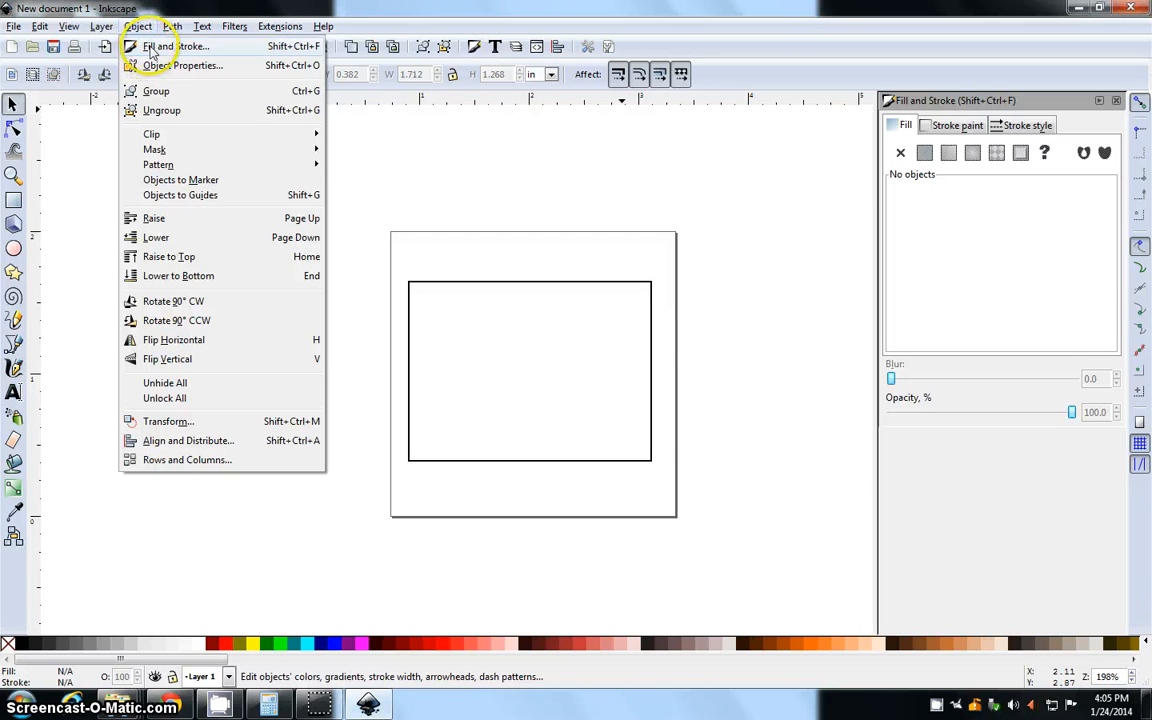
left_click(141, 30)
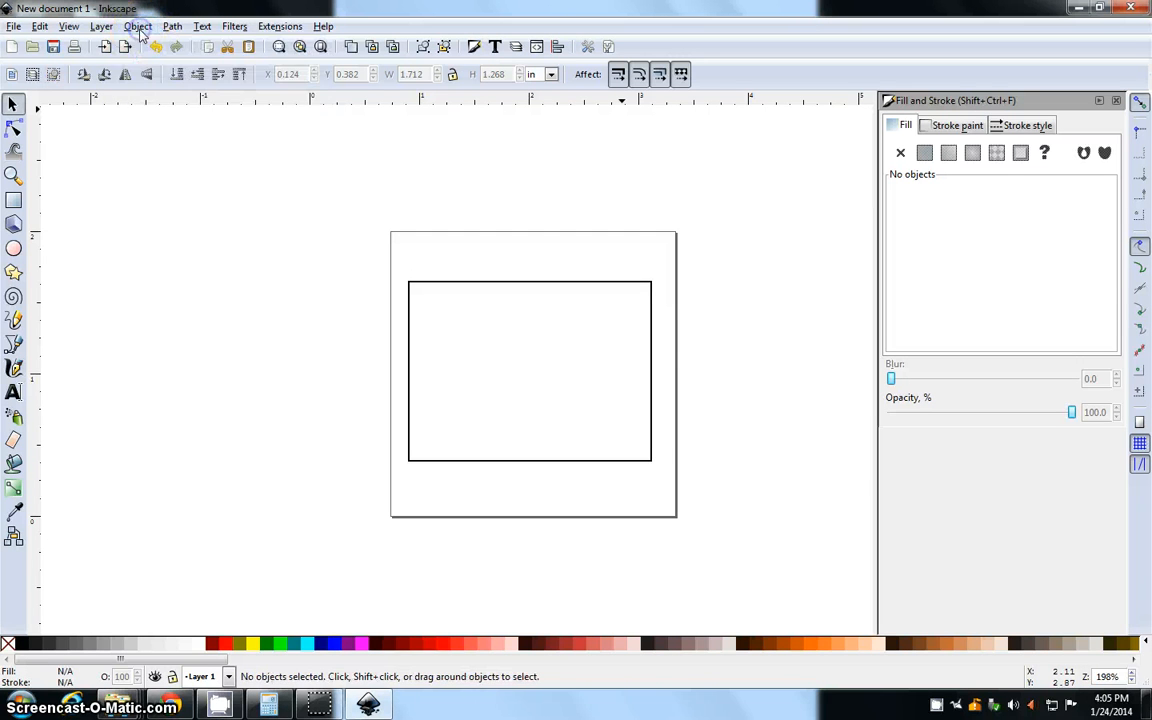
left_click(516, 283)
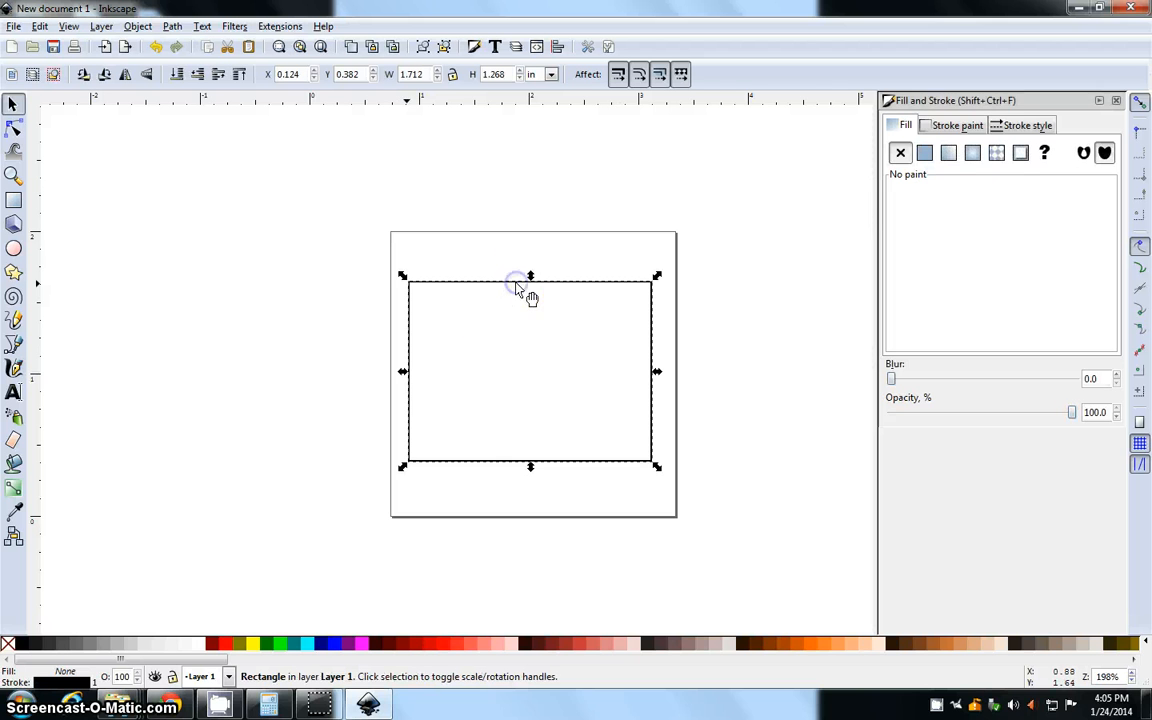
left_click(948, 125)
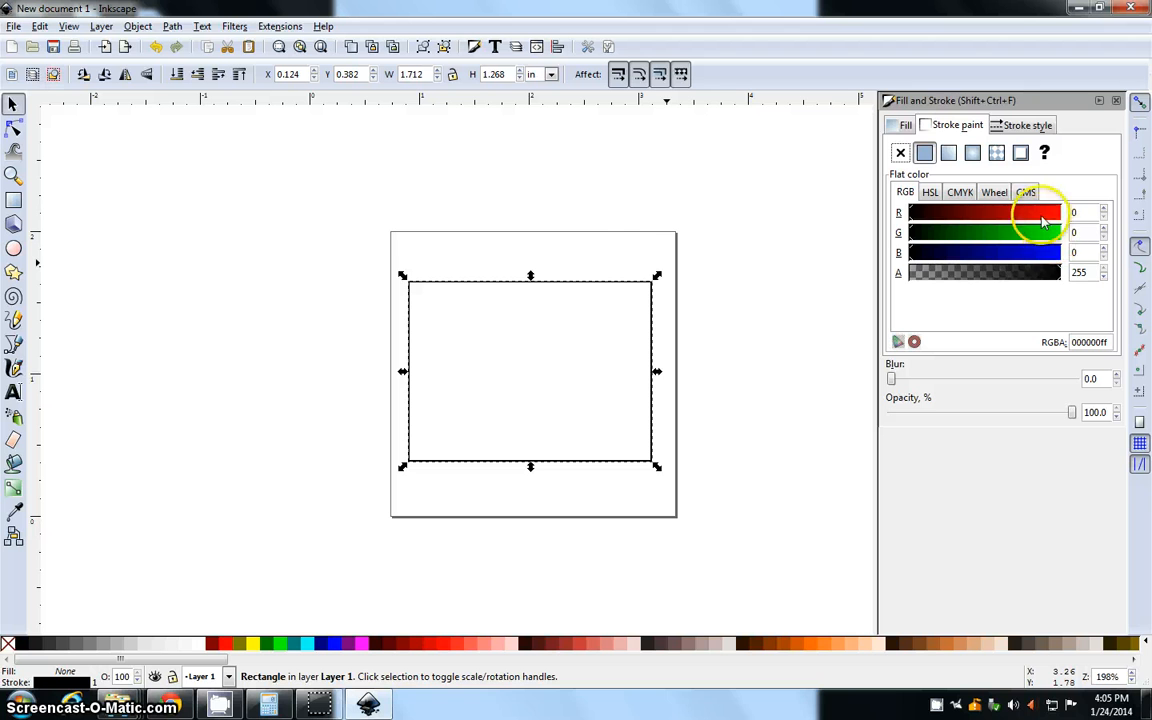
left_click_drag(977, 212, 1060, 212)
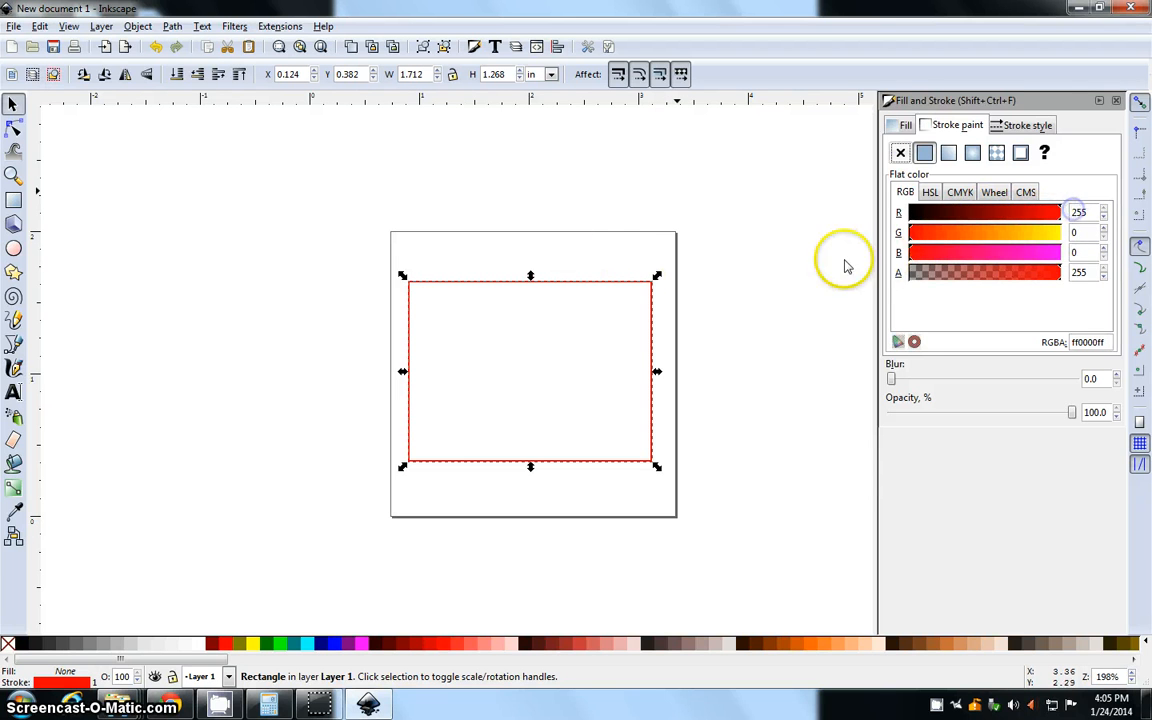
Try a flat black fill on the rectangle and set its fill back to no paint
left_click(906, 125)
left_click(924, 152)
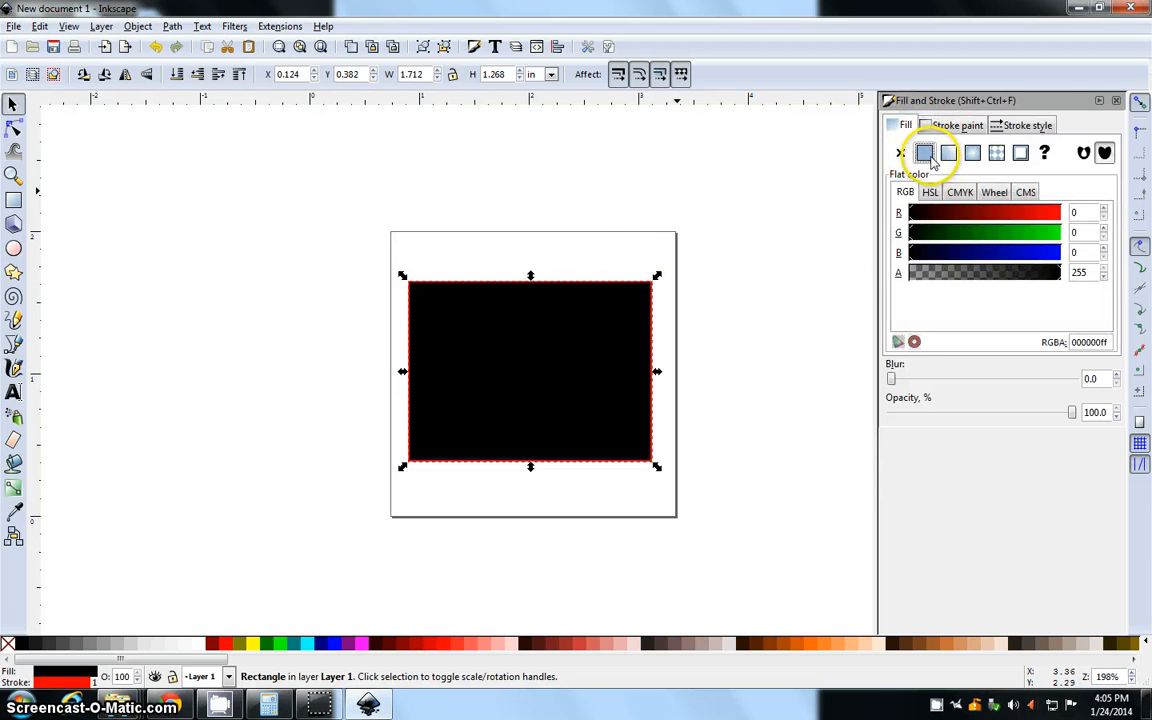
left_click_drag(1007, 237, 845, 231)
left_click(900, 152)
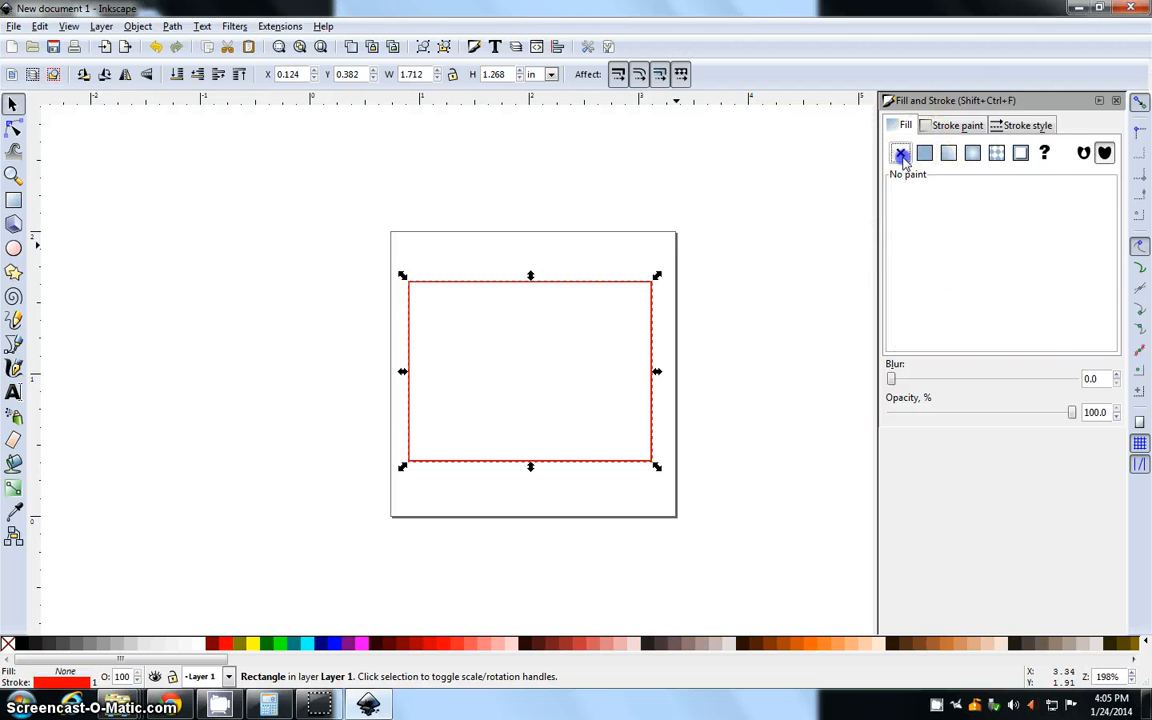
left_click(523, 338)
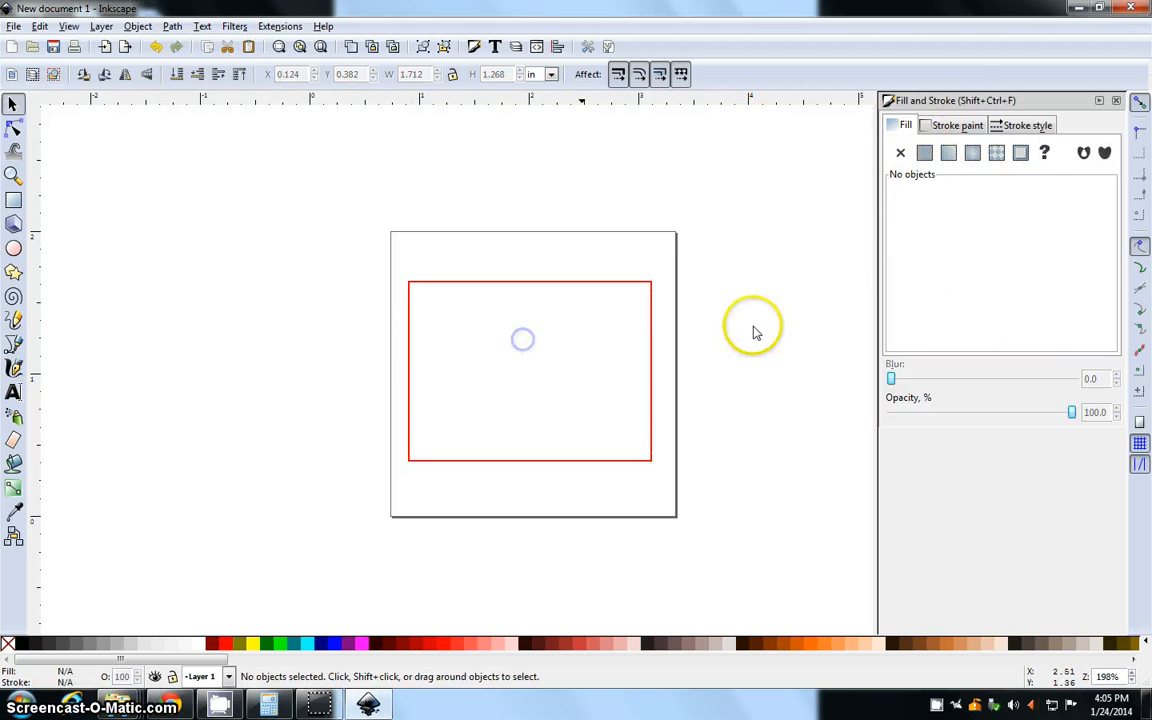
left_click(624, 283)
left_click(950, 125)
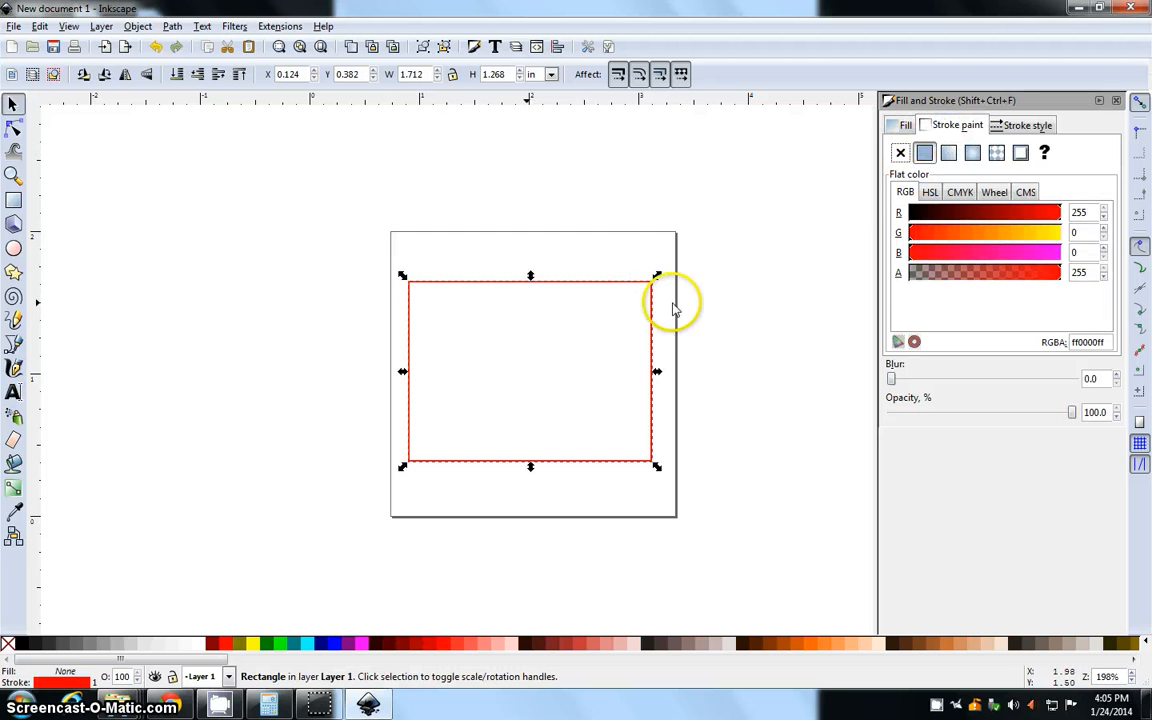
left_click(234, 273)
Add the text "AHA!" in 40-point Sans inside the red rectangle and move it closer to the rectangle's centre
left_click(13, 391)
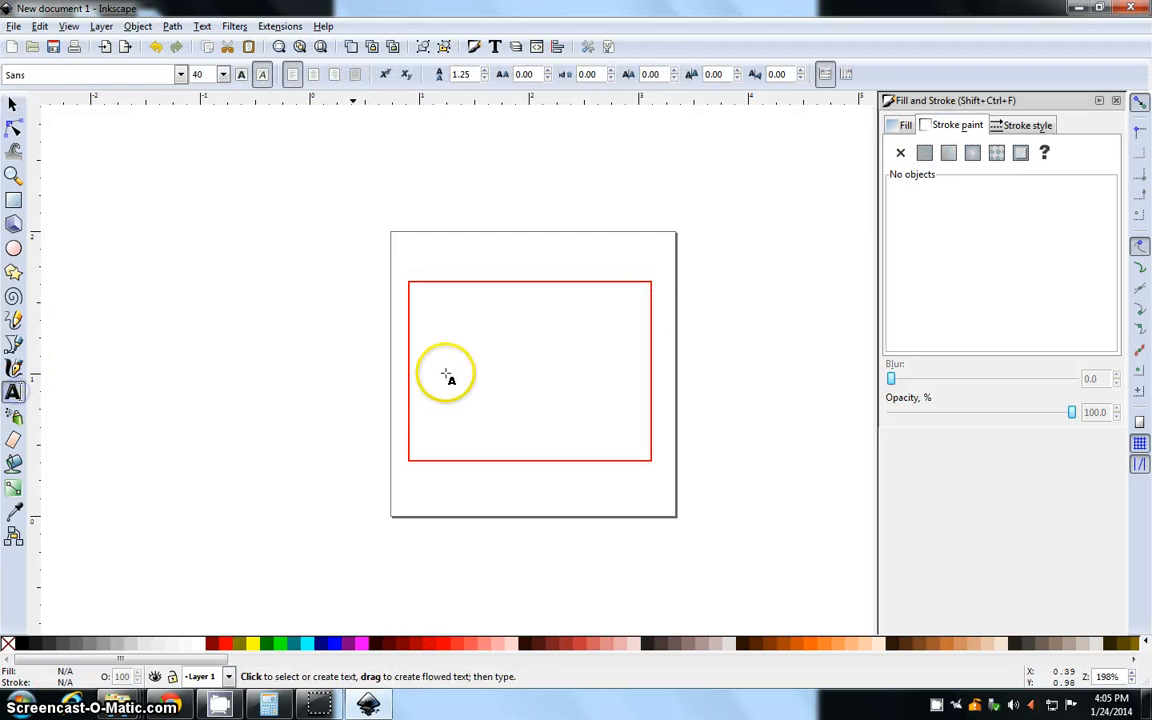
left_click(439, 396)
type("AhA")
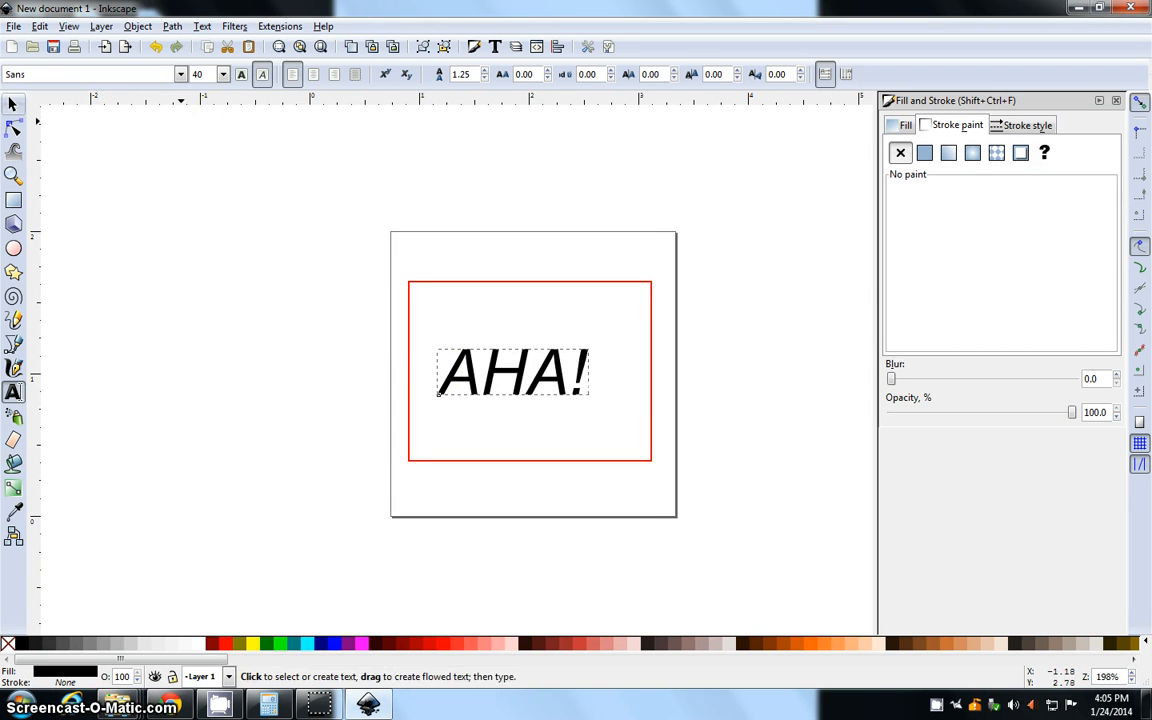
left_click(13, 104)
left_click(313, 350)
left_click_drag(490, 378, 511, 379)
left_click(377, 330)
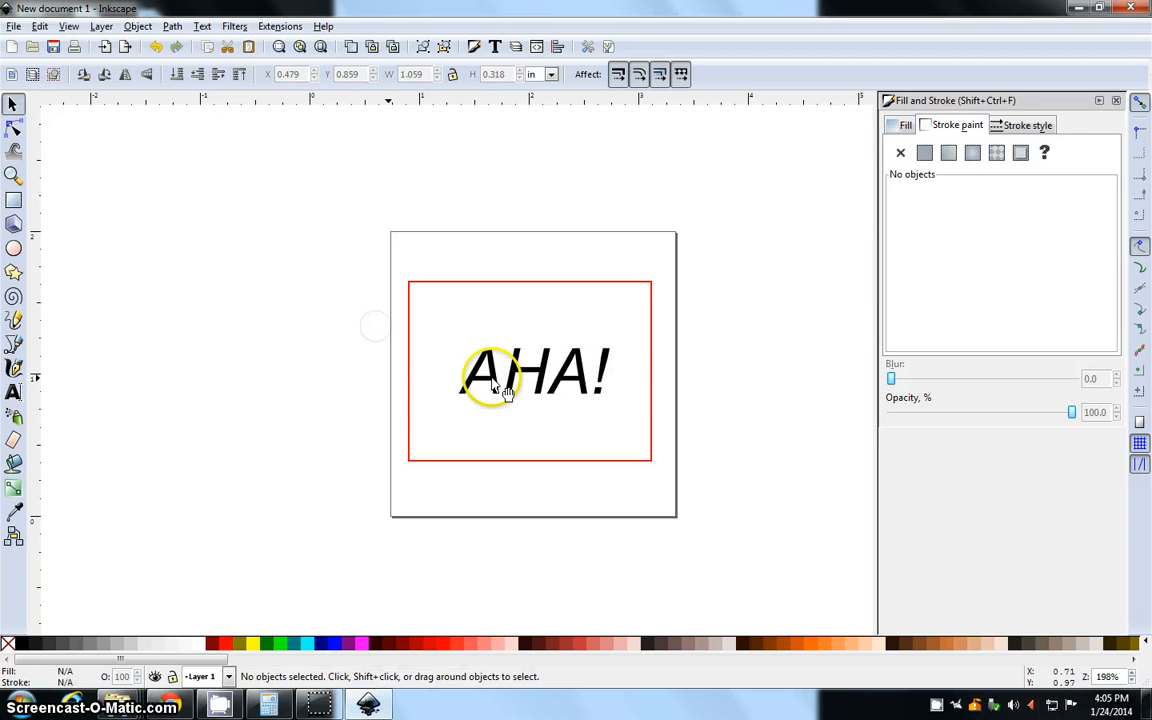
Reposition the "AHA!" text slightly within the rectangle, to about X 0.418 in and Y 0.875 in
left_click(499, 379)
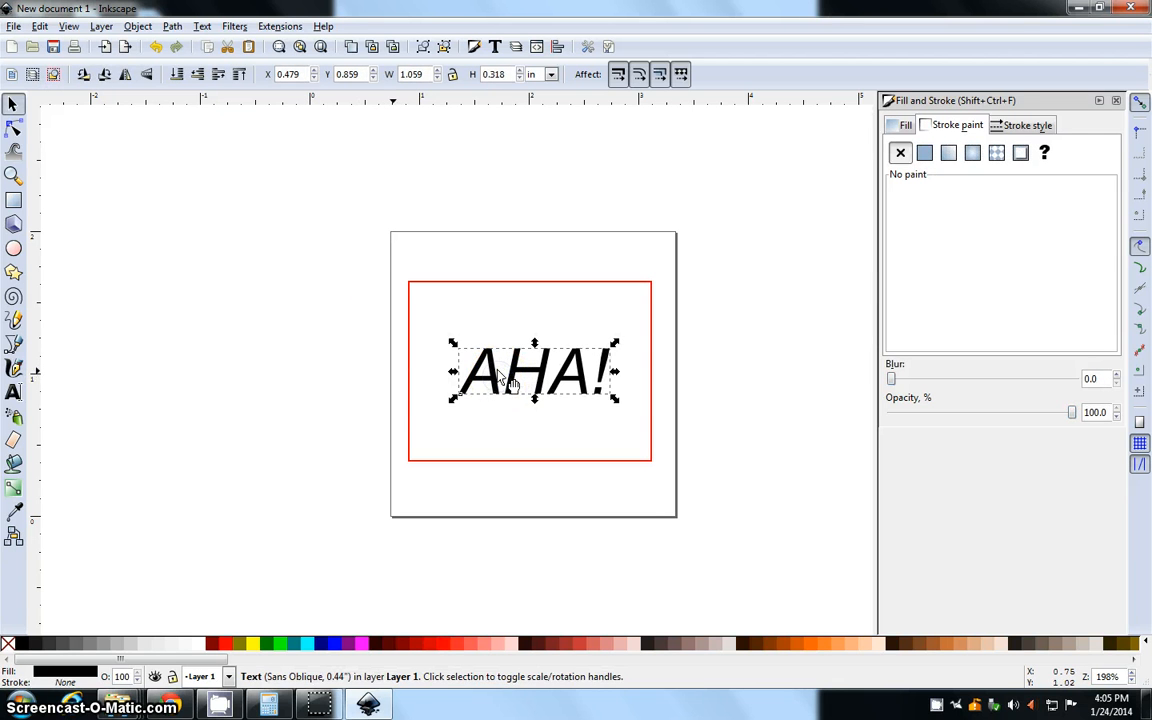
left_click(312, 376)
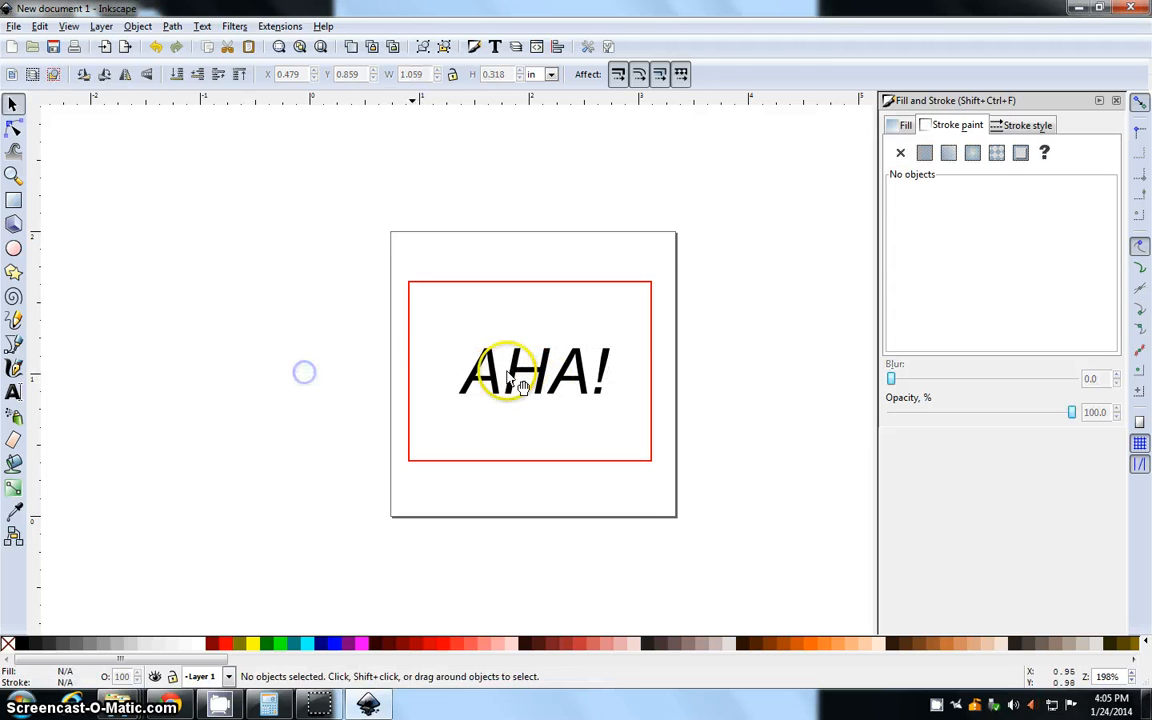
double_click(508, 374)
left_click(10, 104)
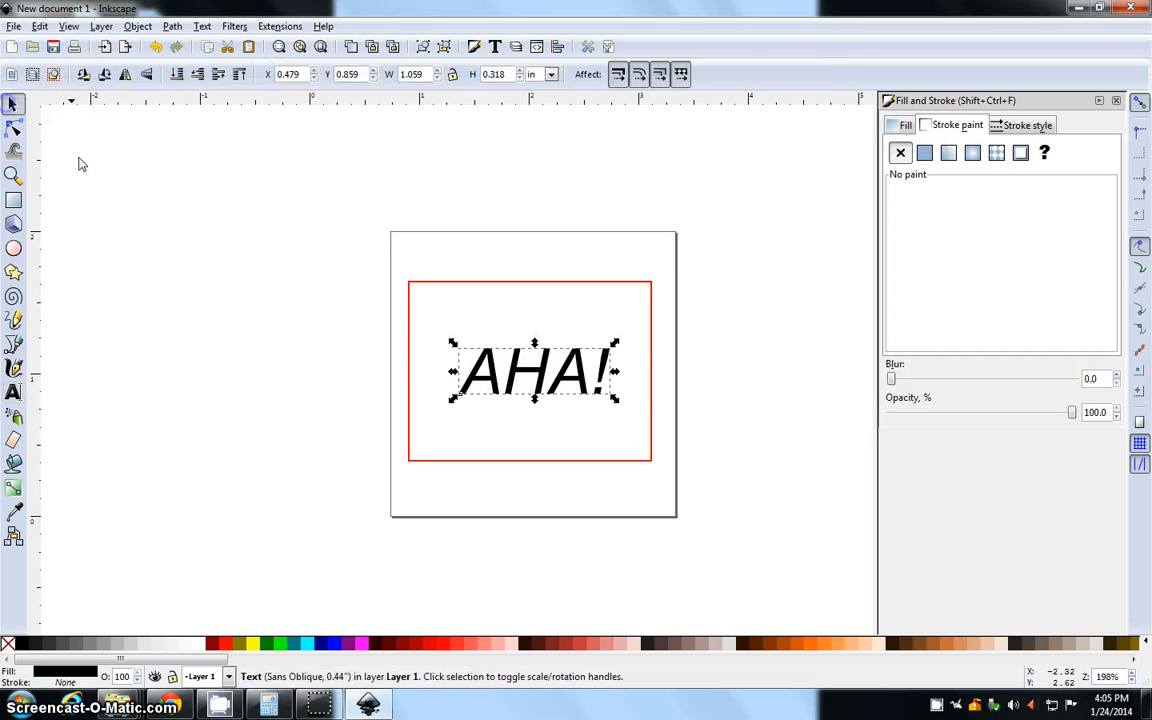
left_click(200, 277)
left_click(524, 384)
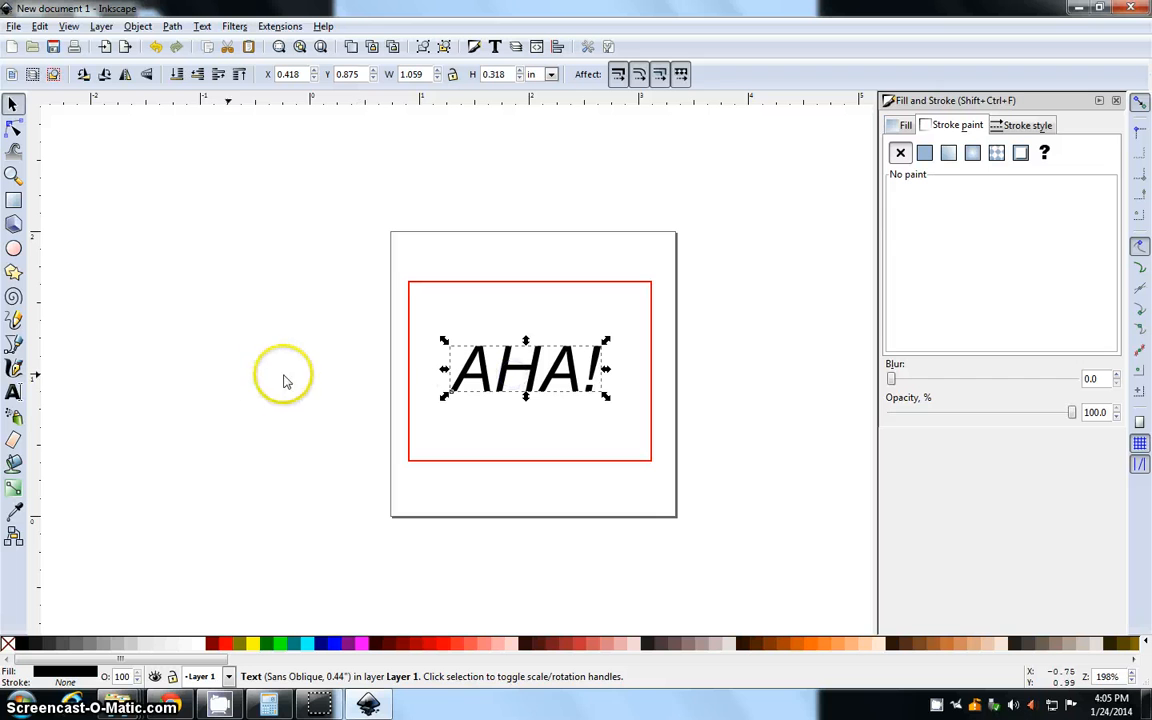
Convert the "AHA!" text object to paths and deselect it
double_click(490, 380)
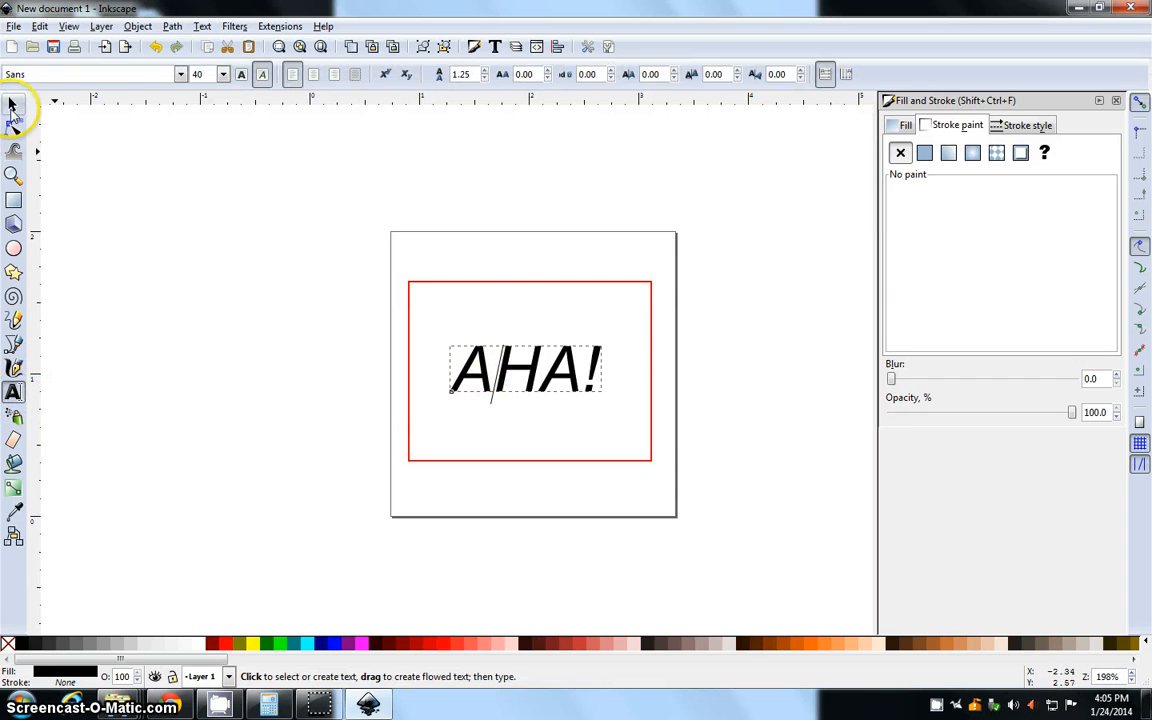
left_click(12, 104)
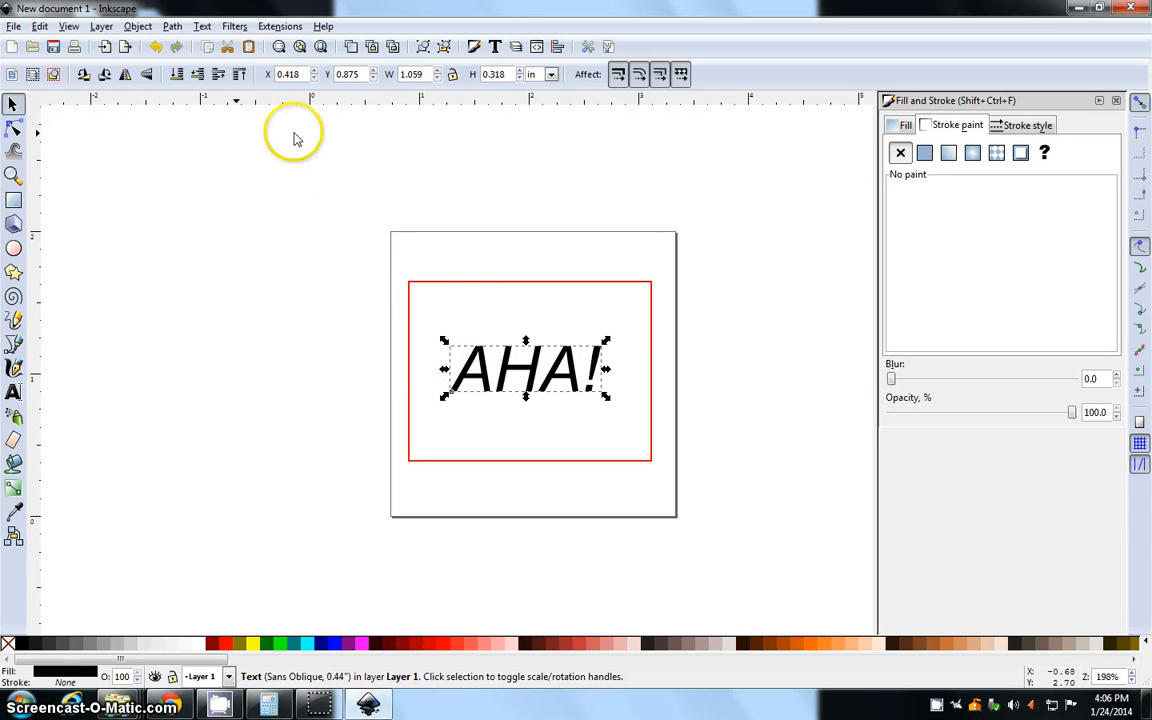
left_click(138, 26)
mouse_move(173, 28)
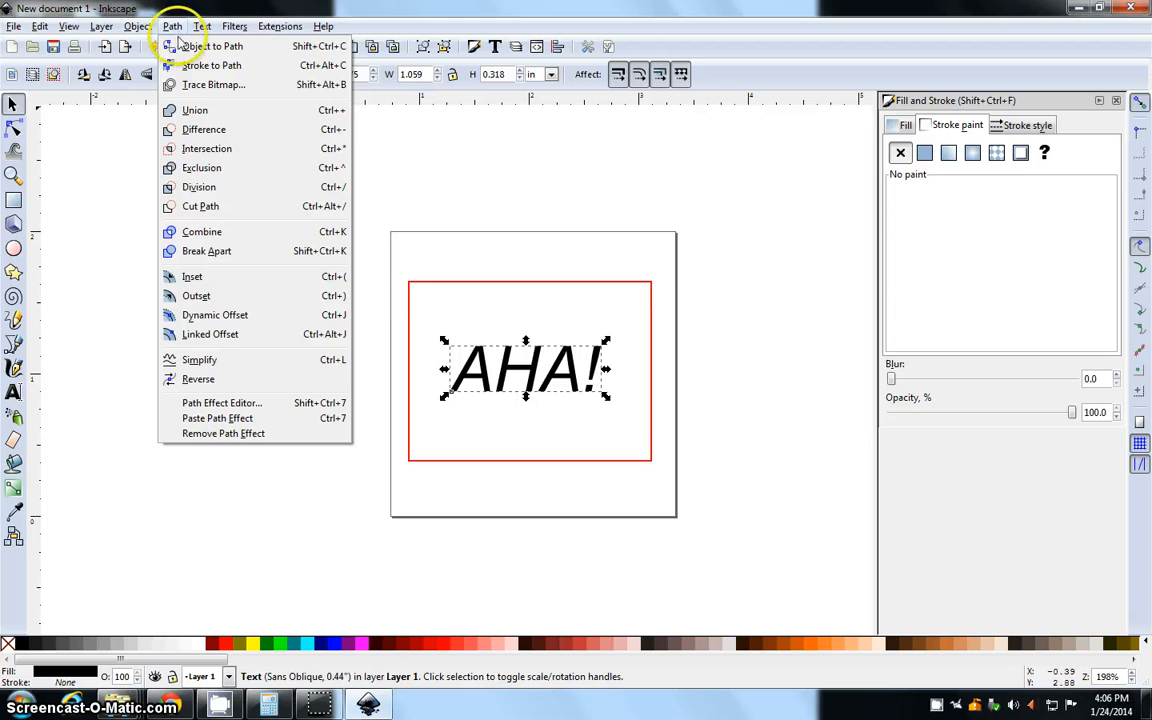
left_click(183, 56)
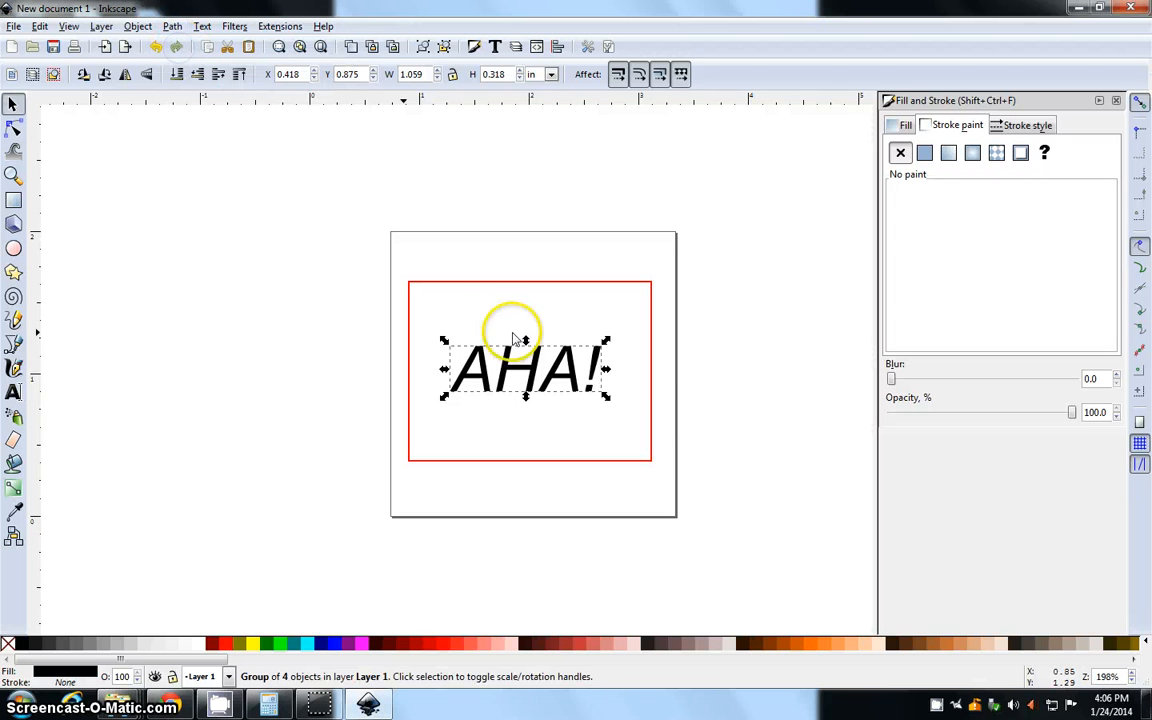
left_click(764, 345)
scroll(462, 357, "up", 4)
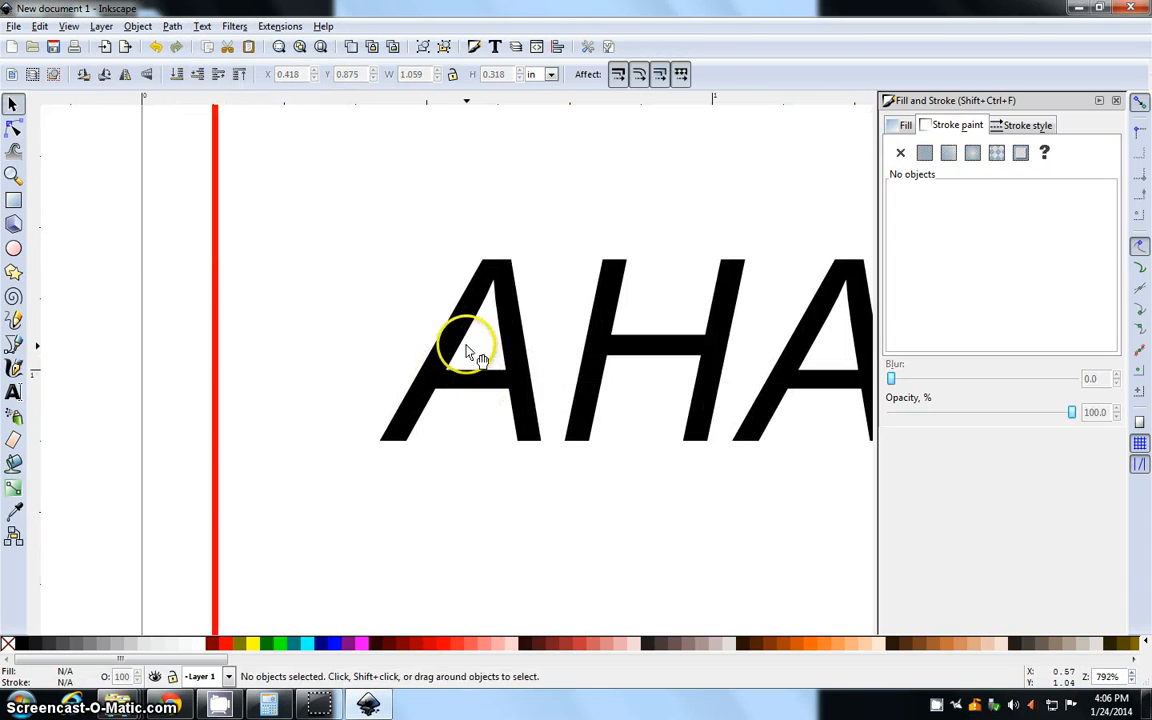
Try to move the top corner node of the first letter A outward, and undo the change
double_click(443, 350)
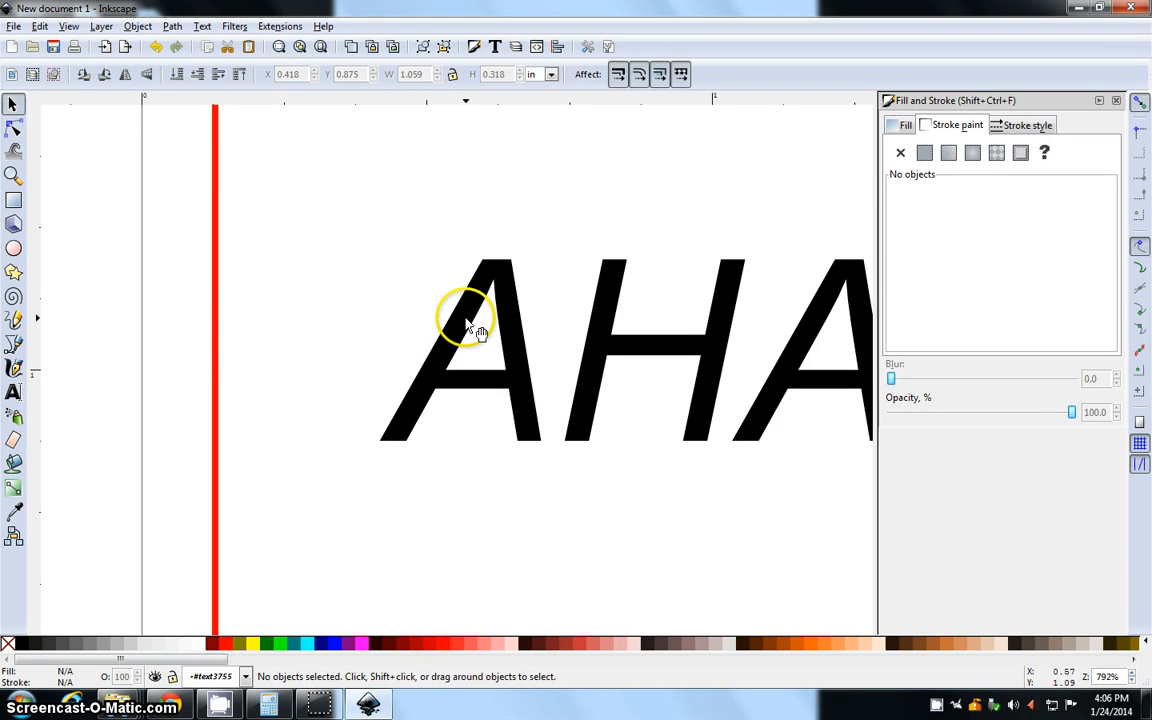
double_click(468, 322)
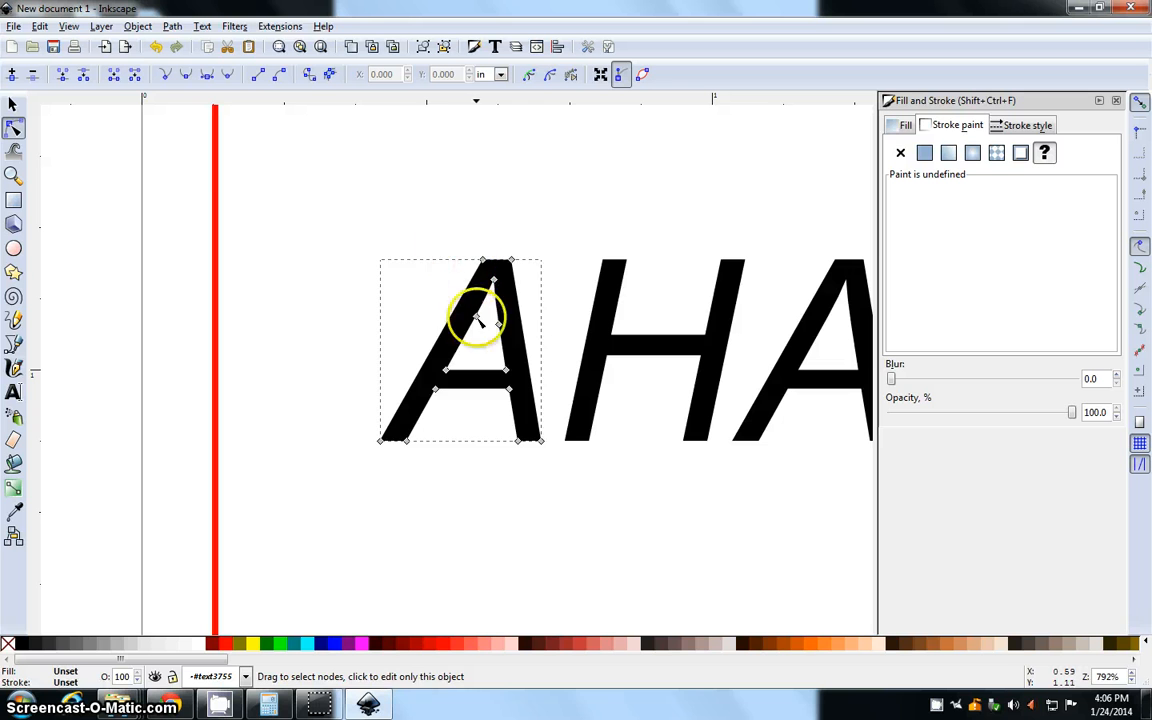
left_click_drag(481, 260, 386, 257)
key("ctrl+z")
key("minus")
key("minus")
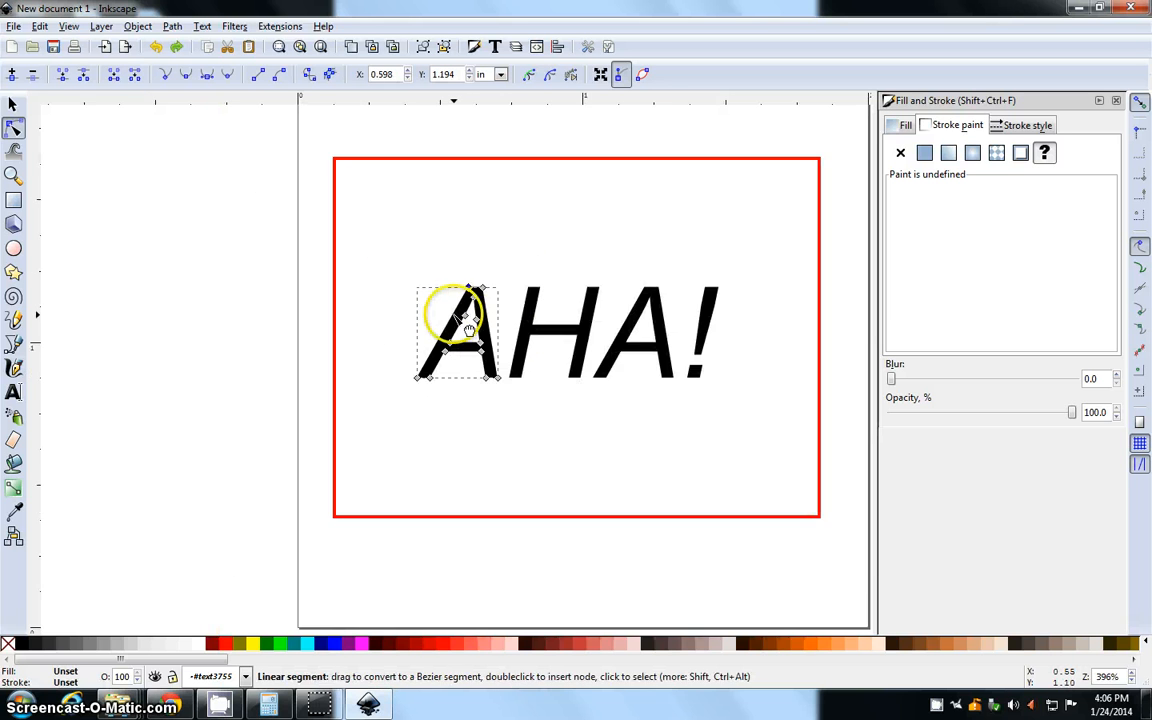
Set the fill of all four "AHA!" letter paths to no paint
left_click(13, 104)
left_click_drag(403, 238, 774, 417)
left_click(898, 125)
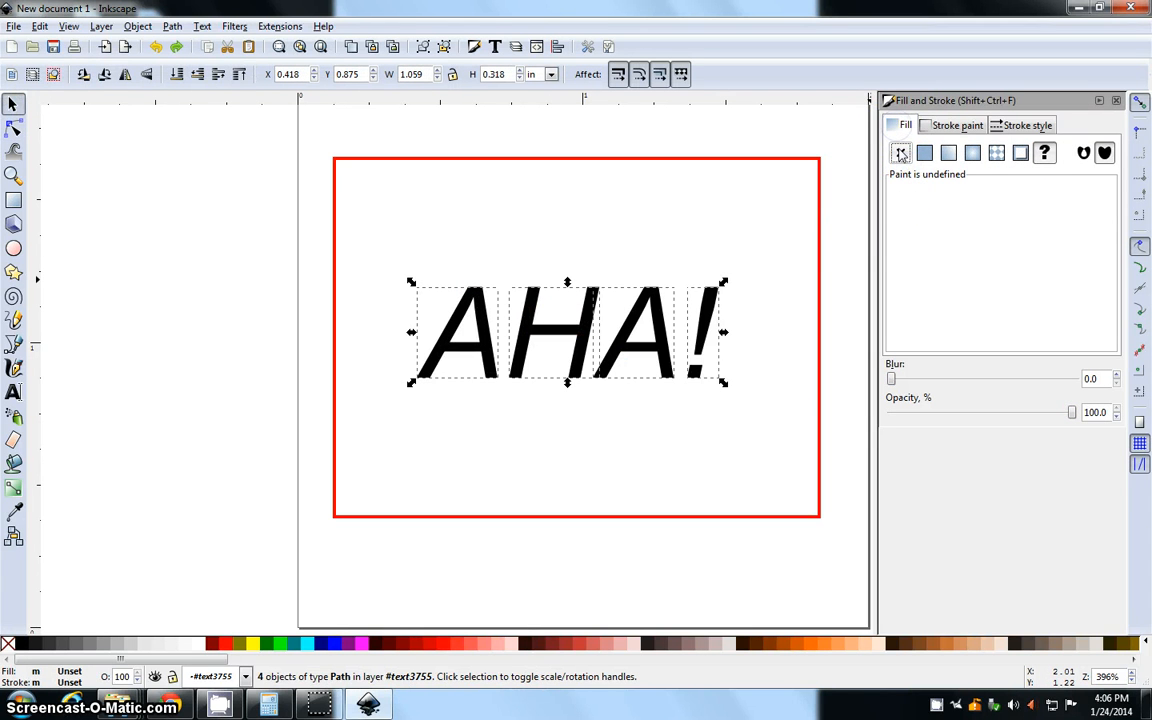
left_click(901, 150)
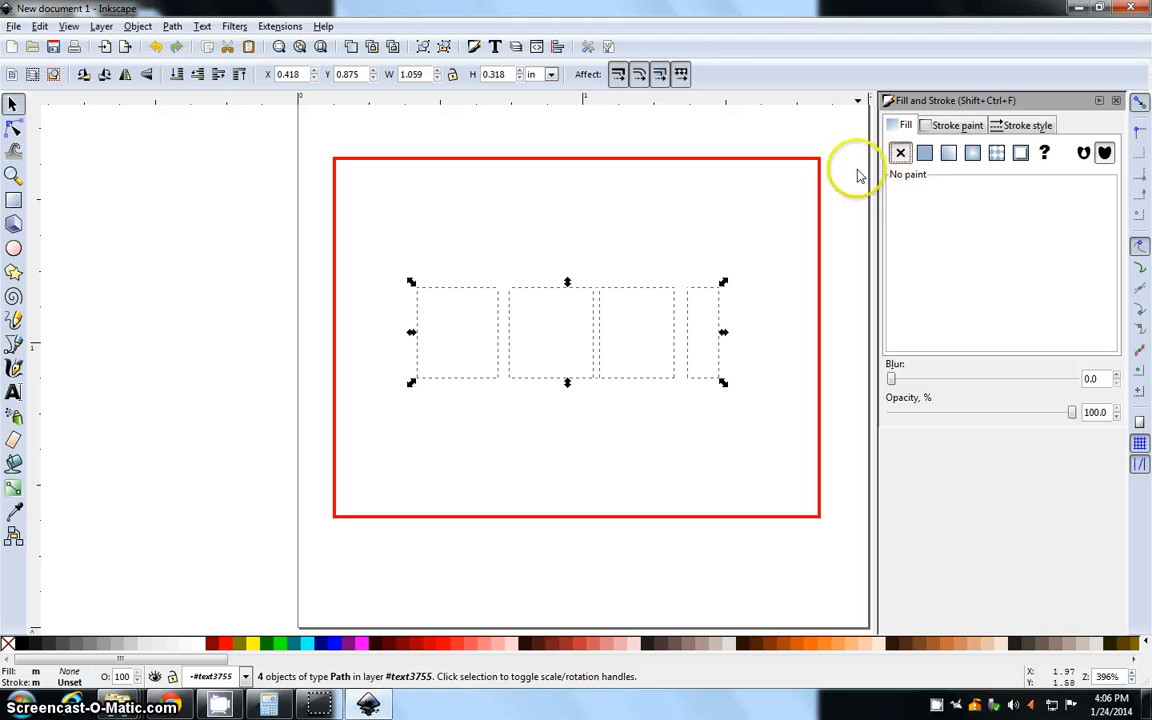
Give the "AHA!" letter paths a flat black stroke and deselect them
left_click(955, 128)
left_click(924, 152)
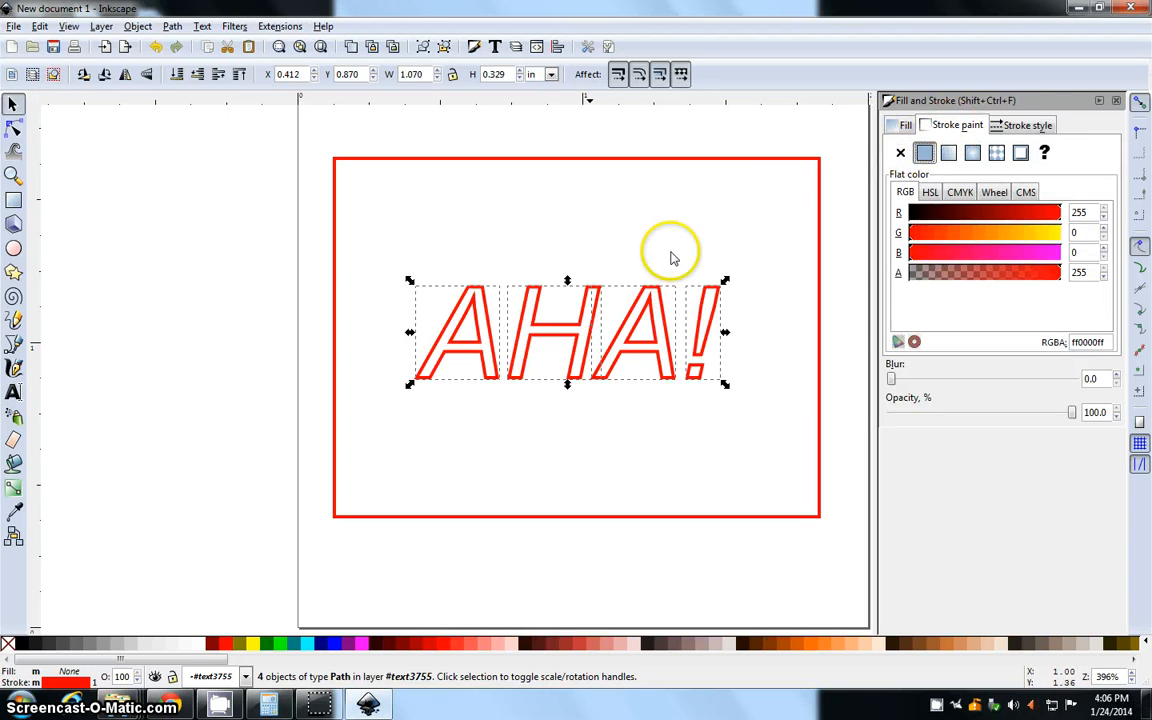
left_click_drag(955, 222, 860, 215)
left_click(735, 265)
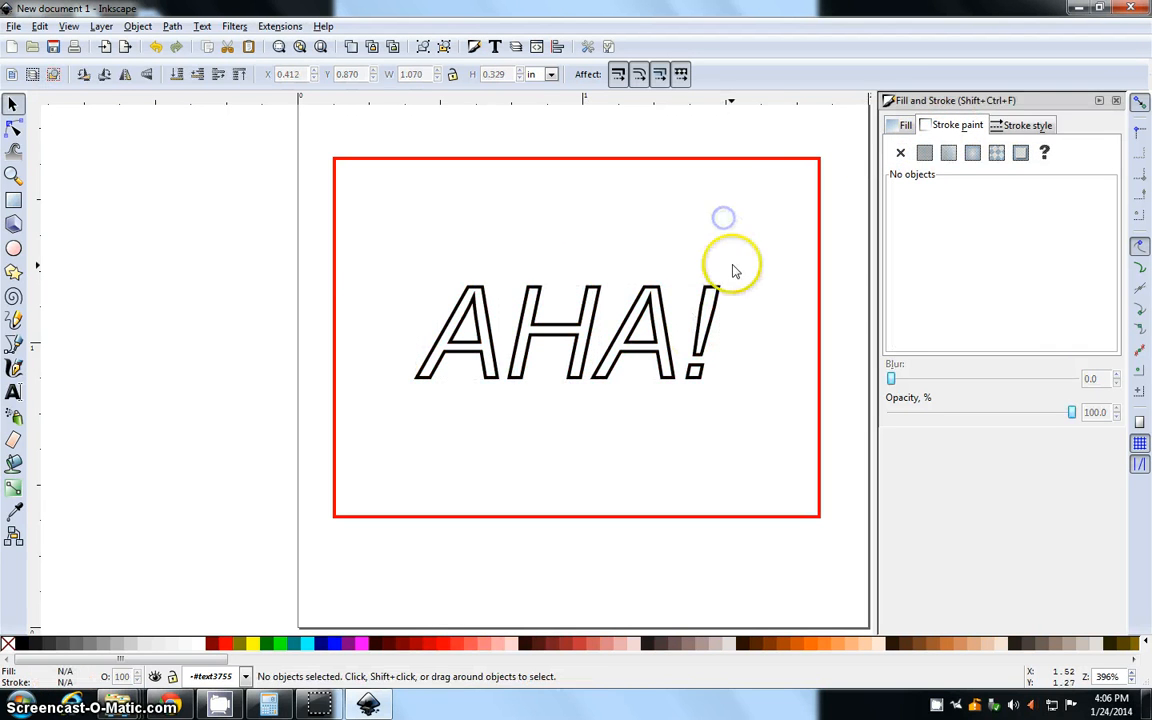
Examine the red rectangle's stroke colour and opacity, keeping the opacity at 100%
left_click_drag(735, 265, 650, 267)
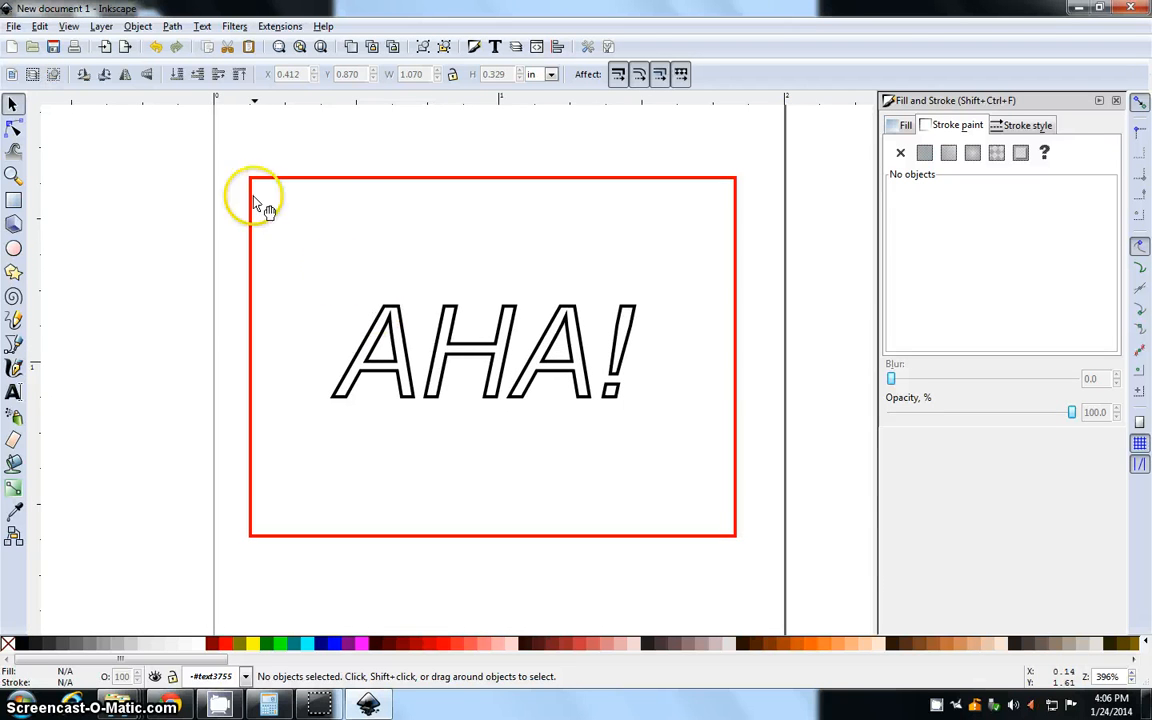
mouse_move(226, 156)
left_mouse_down()
mouse_move(524, 419)
mouse_move(784, 587)
left_mouse_up()
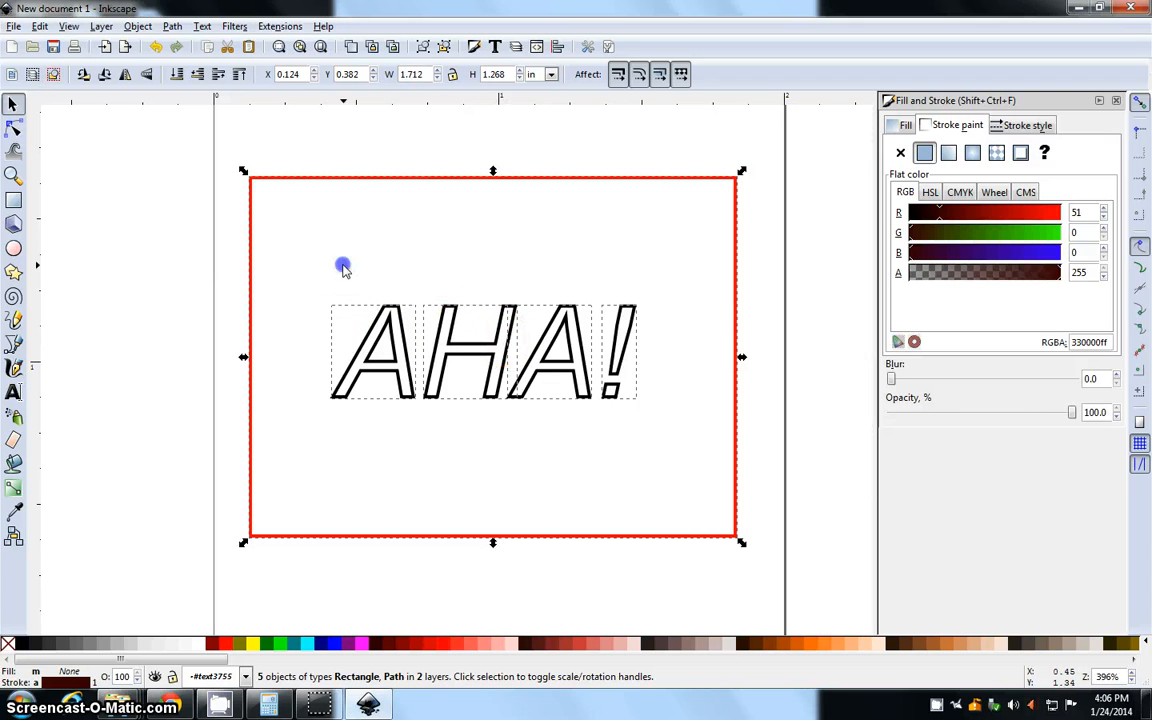
left_click(292, 262)
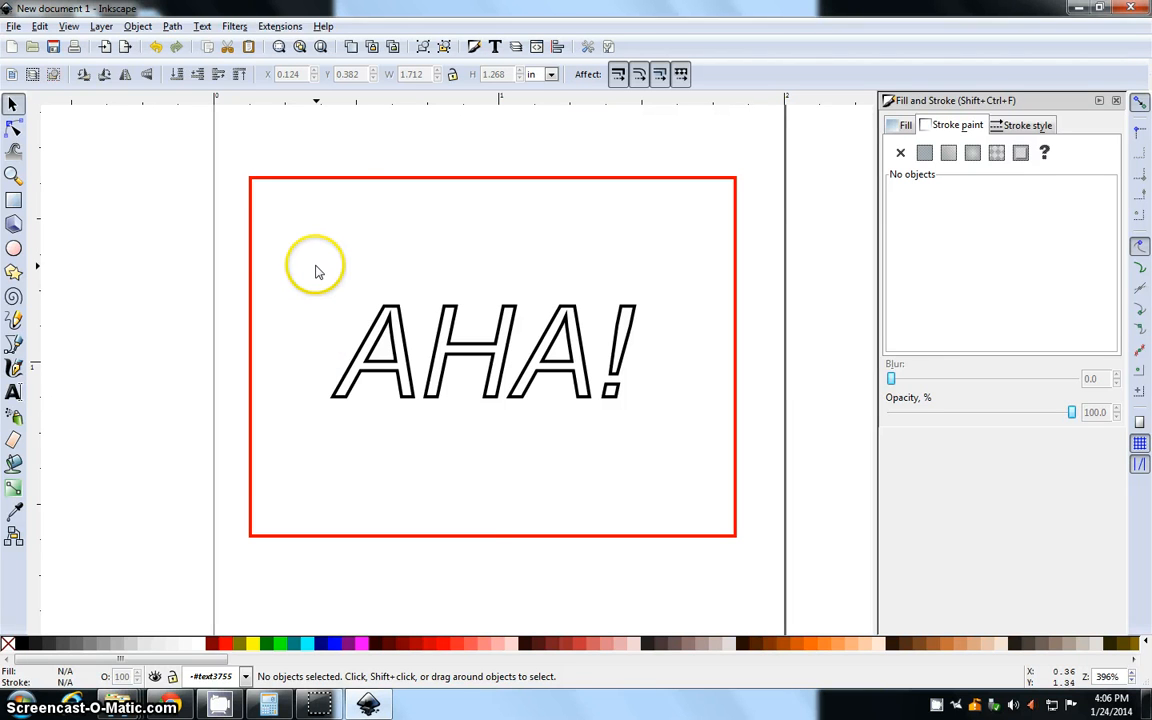
left_click(280, 180)
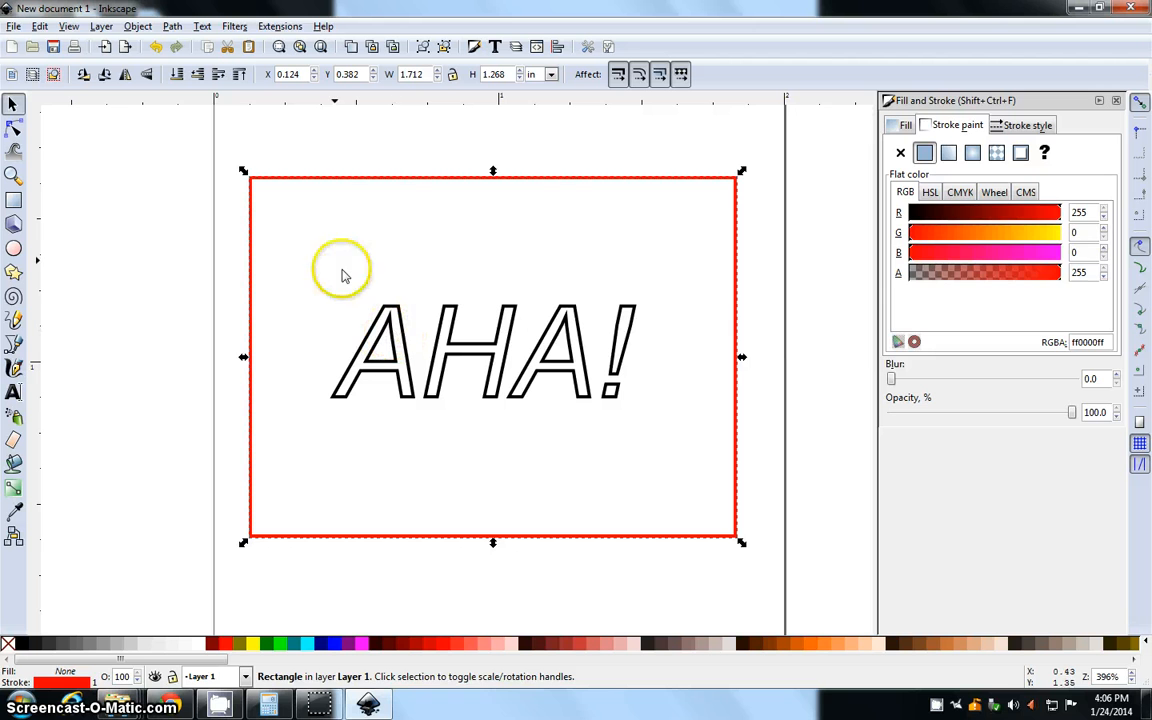
left_click(293, 237)
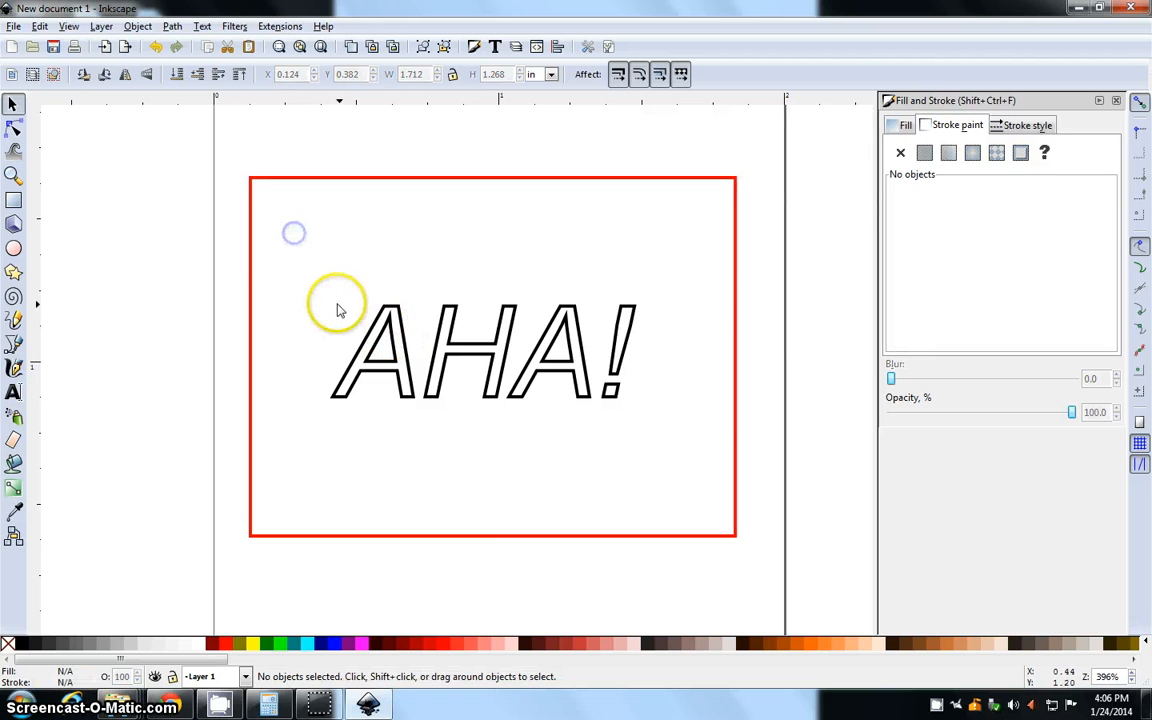
left_click(265, 179)
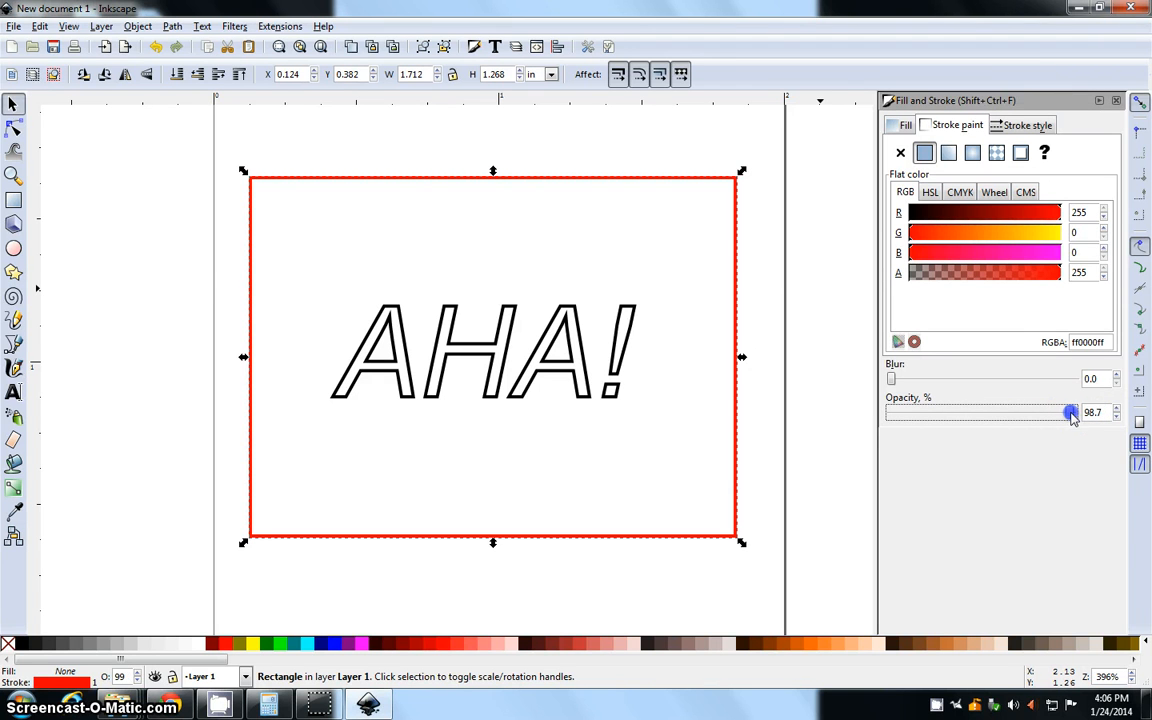
scroll(1092, 414, "up", 1)
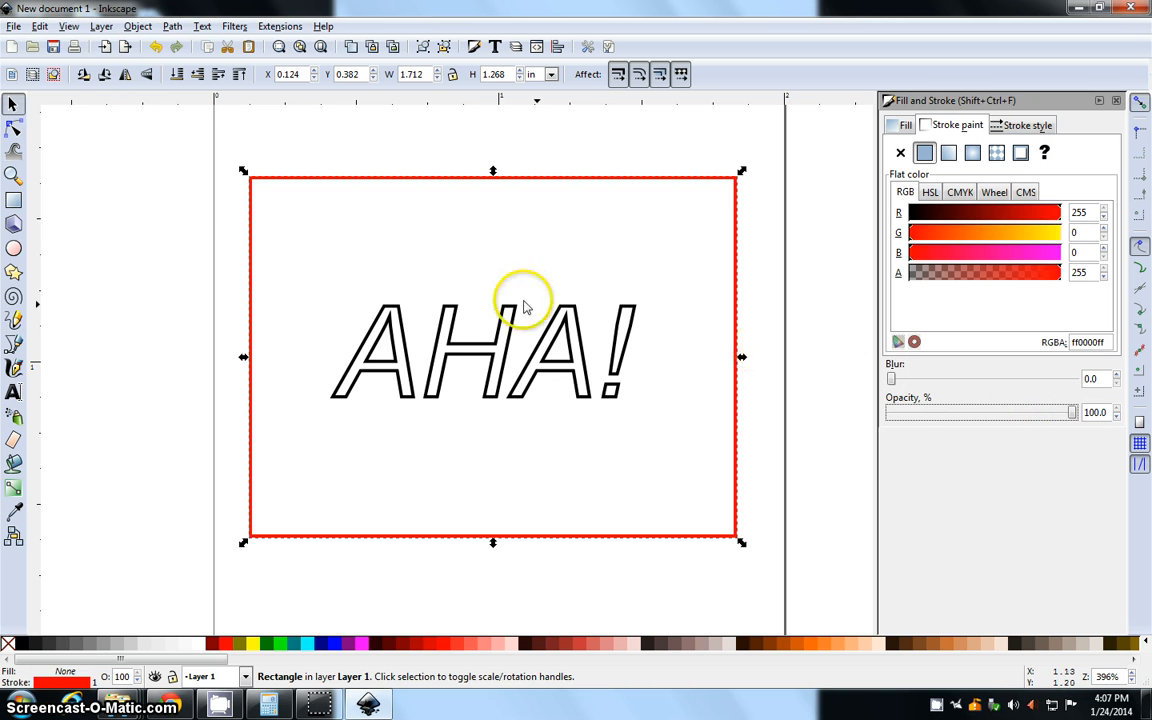
left_click(162, 168)
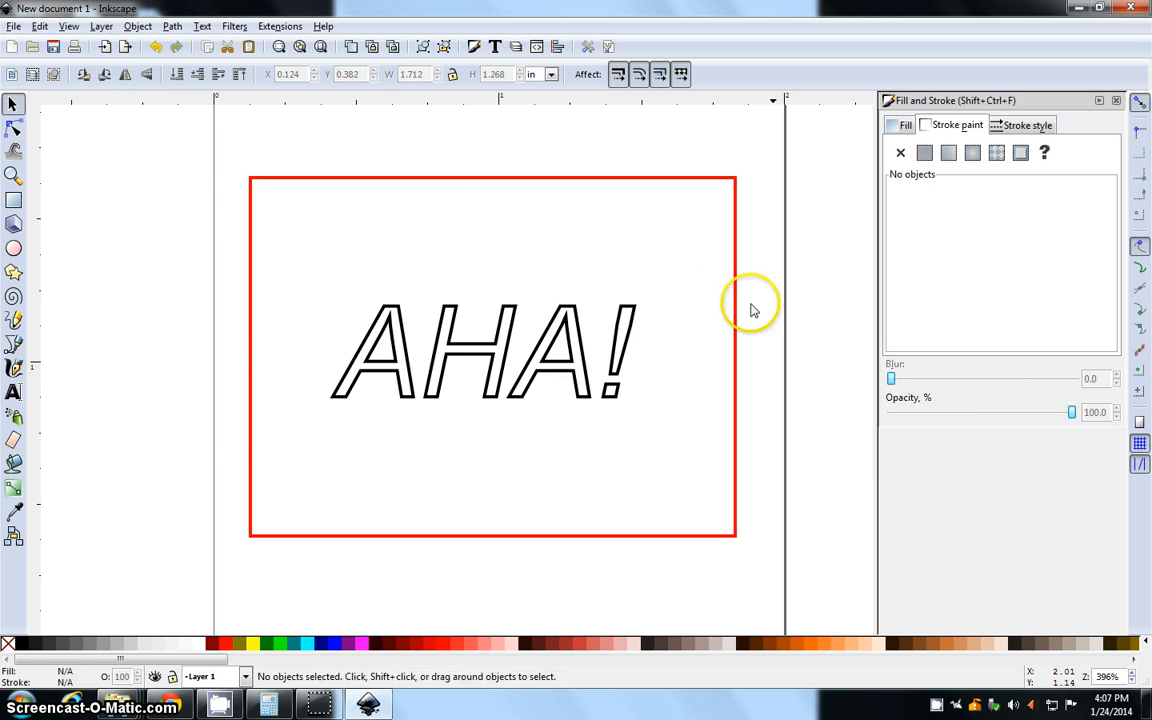
Select the rectangle and the lettering together to examine their shared stroke and opacity settings
left_click_drag(175, 154, 746, 533)
scroll(785, 568, "down", 2)
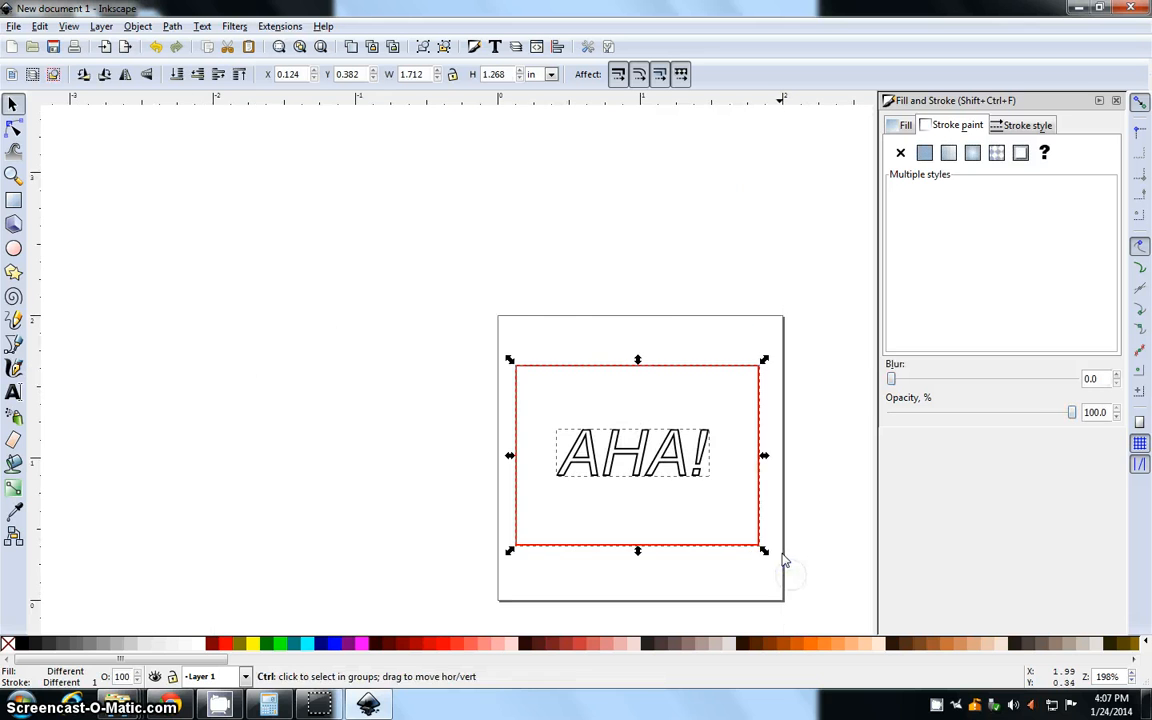
left_click(750, 366)
left_click(830, 452)
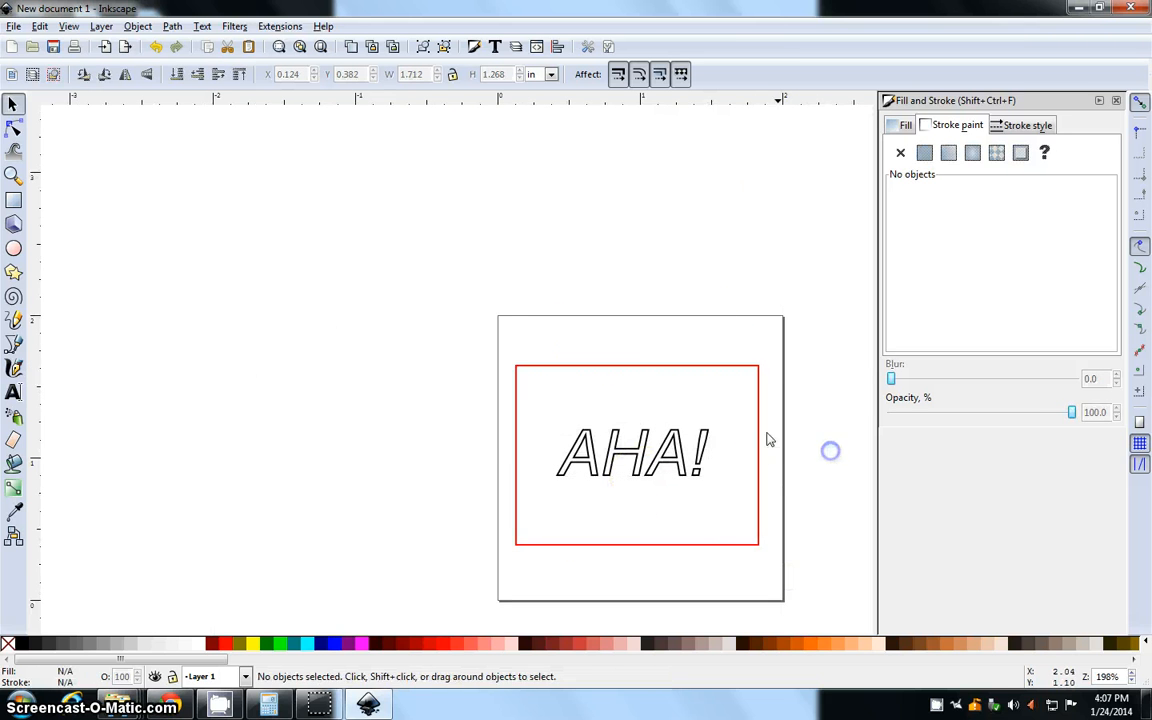
left_click_drag(470, 322, 802, 593)
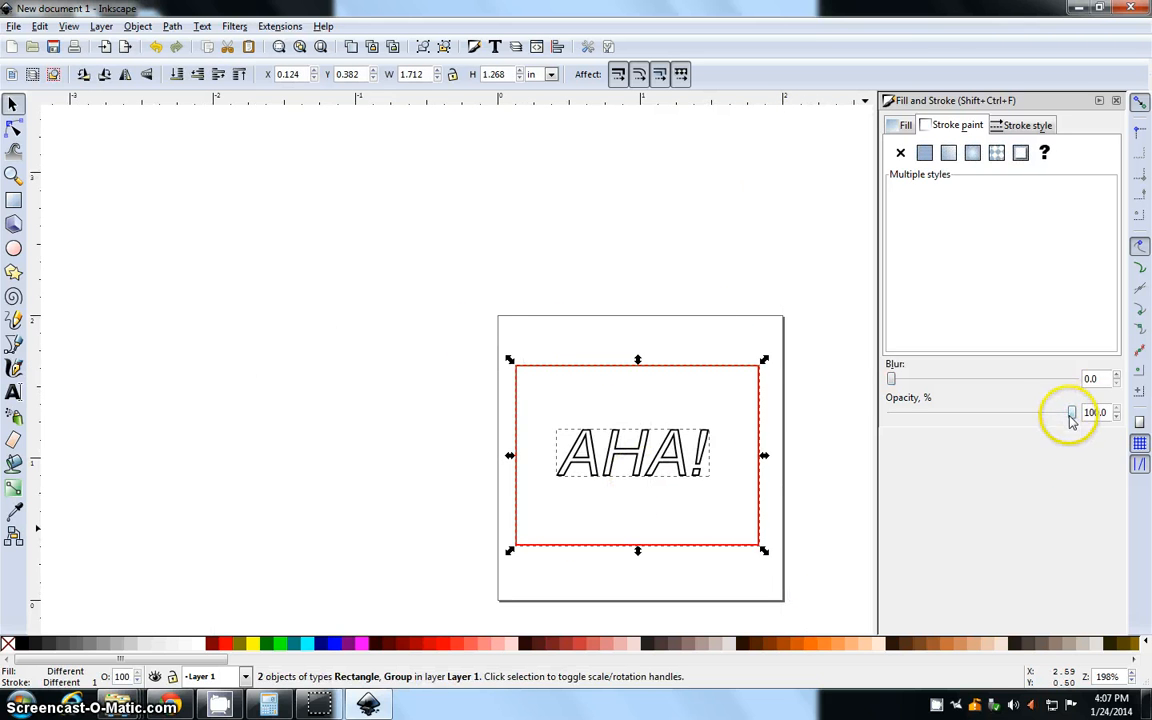
left_click(861, 431)
Apply Object to Path to the grouped "AHA!" letters and deselect them
left_click(683, 443)
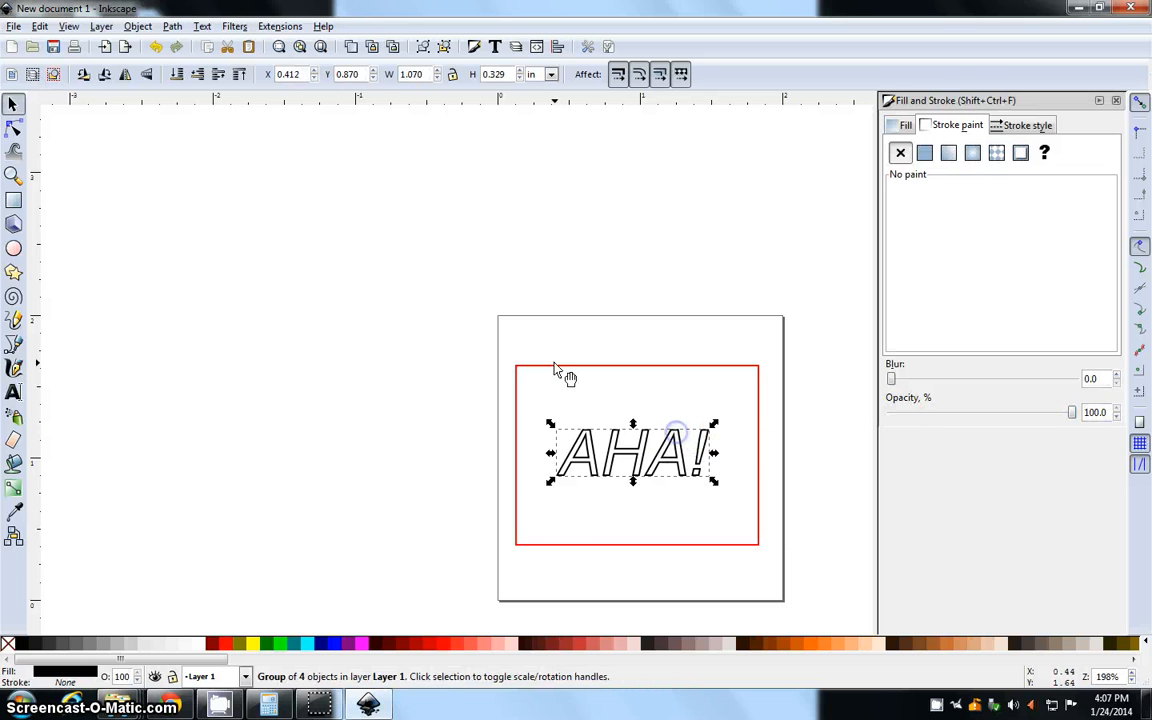
left_click(138, 26)
mouse_move(172, 26)
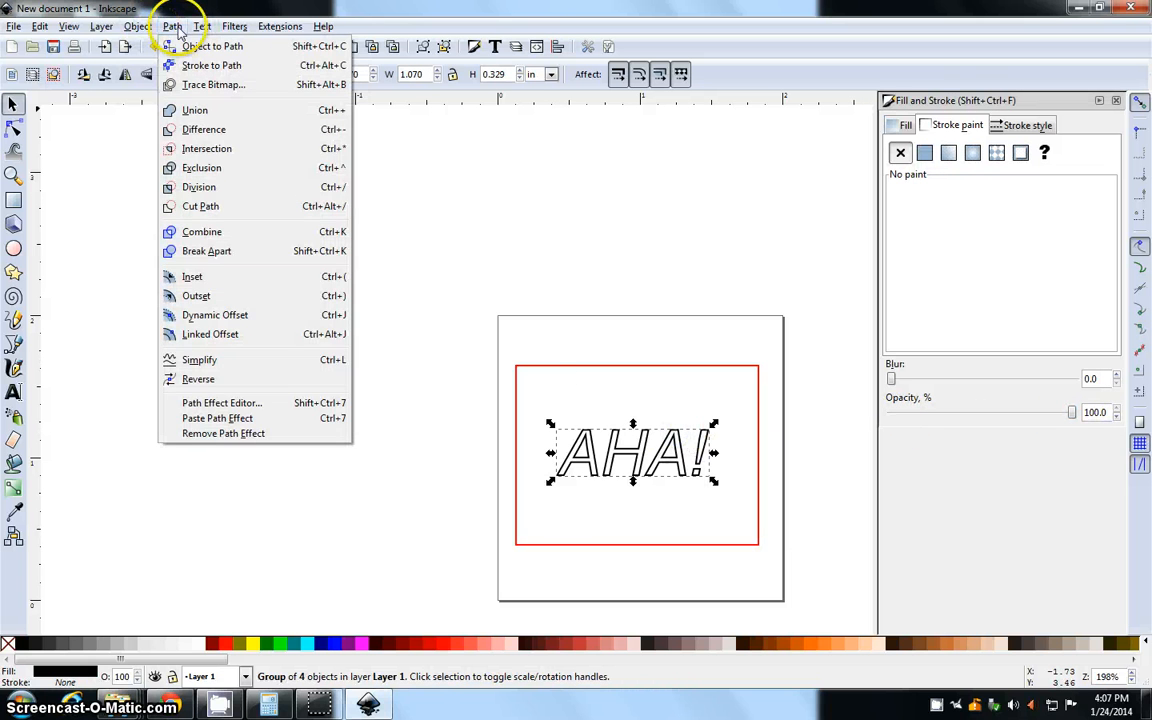
left_click(190, 47)
left_click(580, 240)
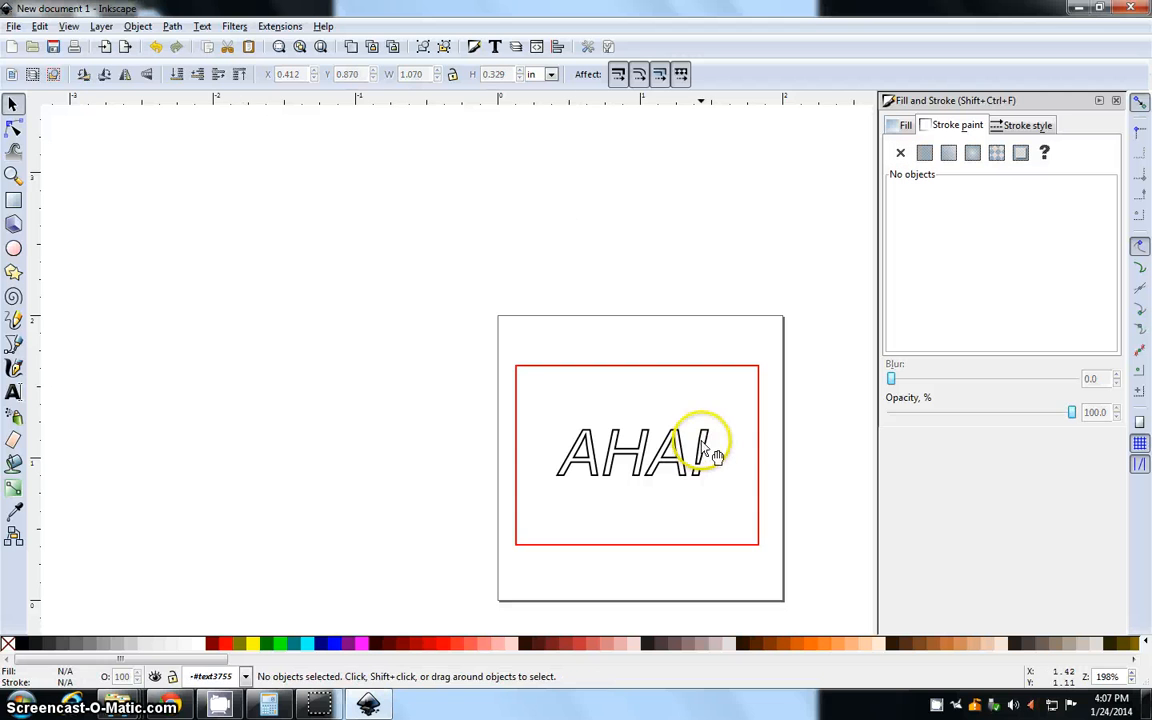
Print the drawing with Microsoft XPS Document Writer to a Desktop file named TheAmazingAHASquare.xps
left_click_drag(797, 465, 726, 463)
scroll(706, 498, "up", 1)
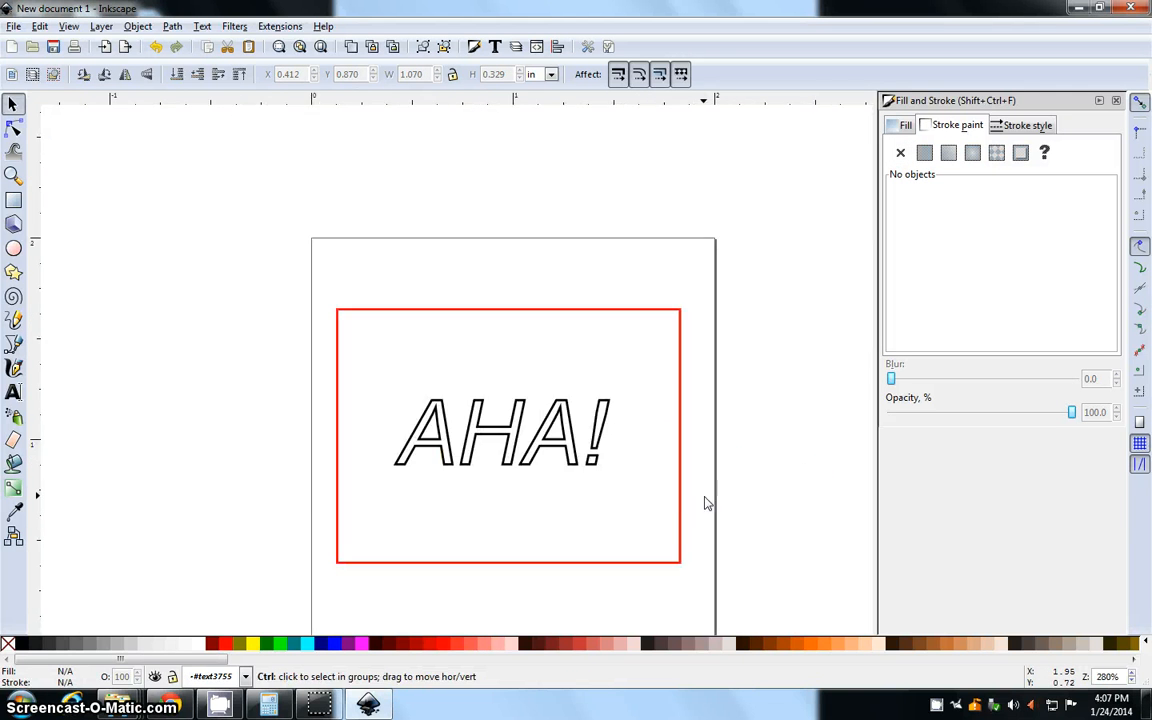
scroll(706, 498, "down", 1)
left_click_drag(722, 520, 699, 435)
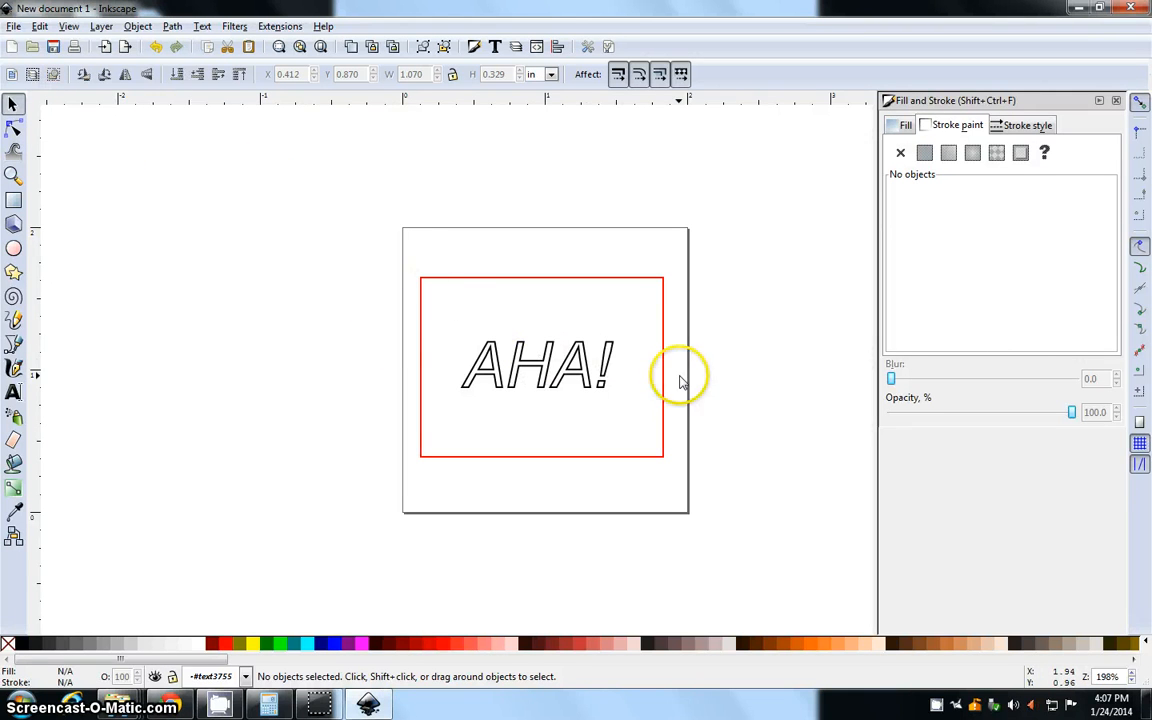
left_click(14, 26)
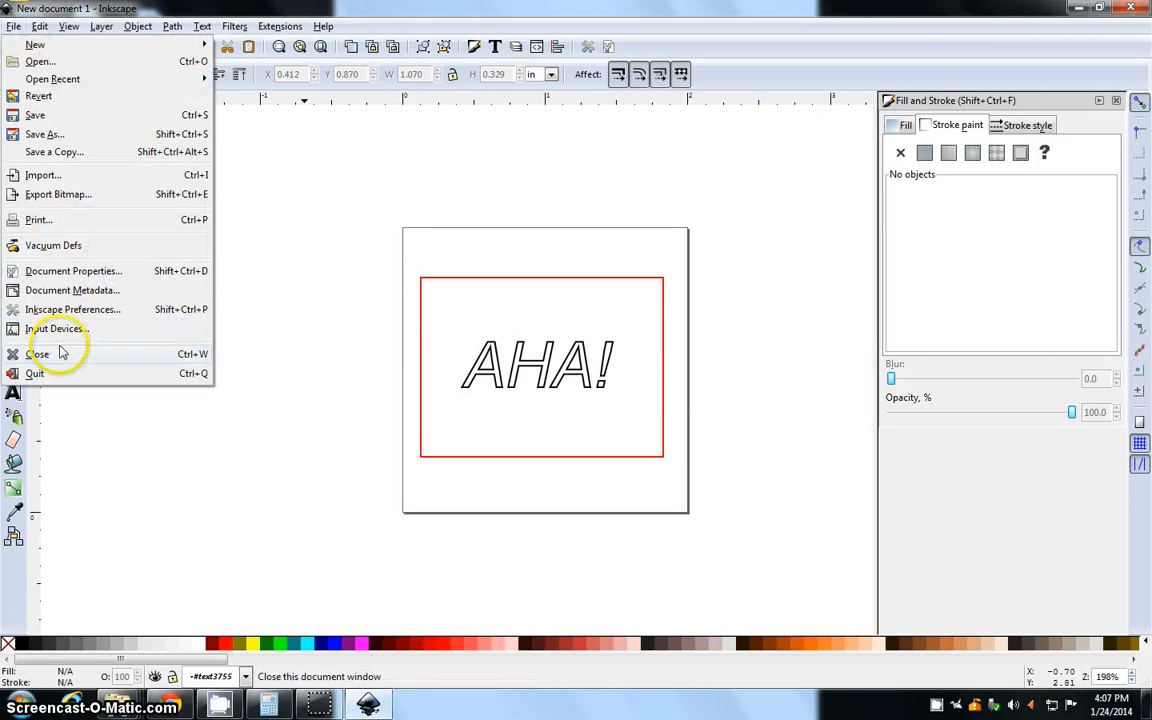
left_click(68, 222)
left_click(125, 112)
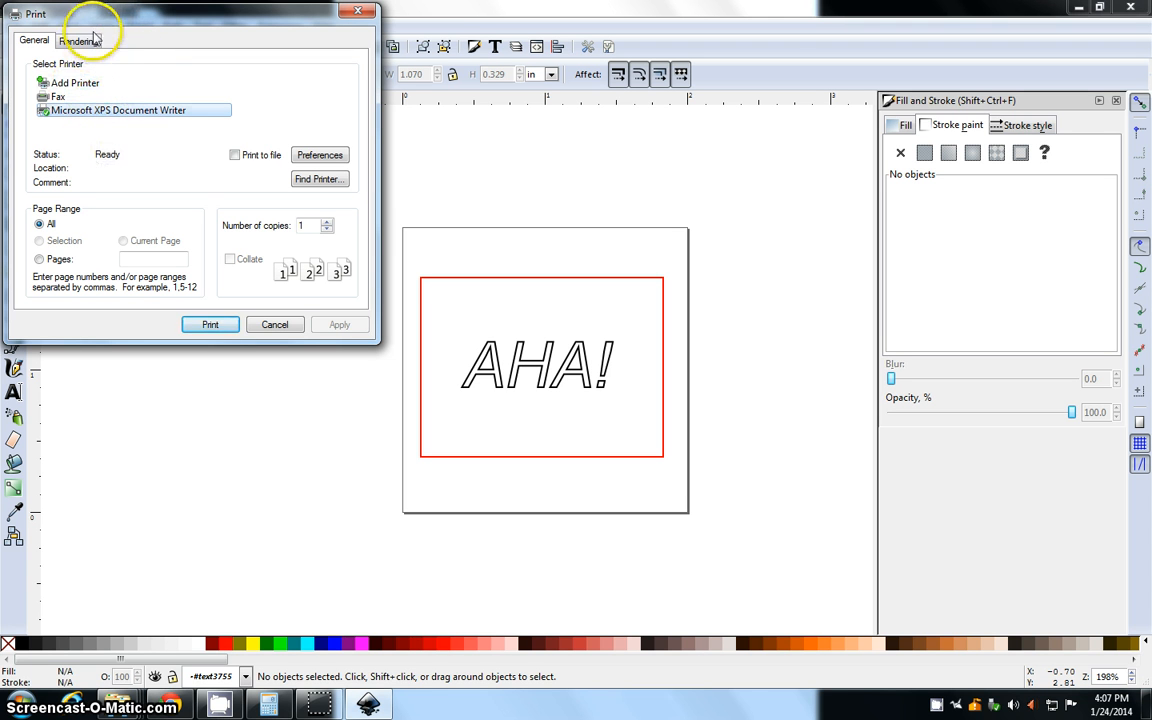
left_click(211, 325)
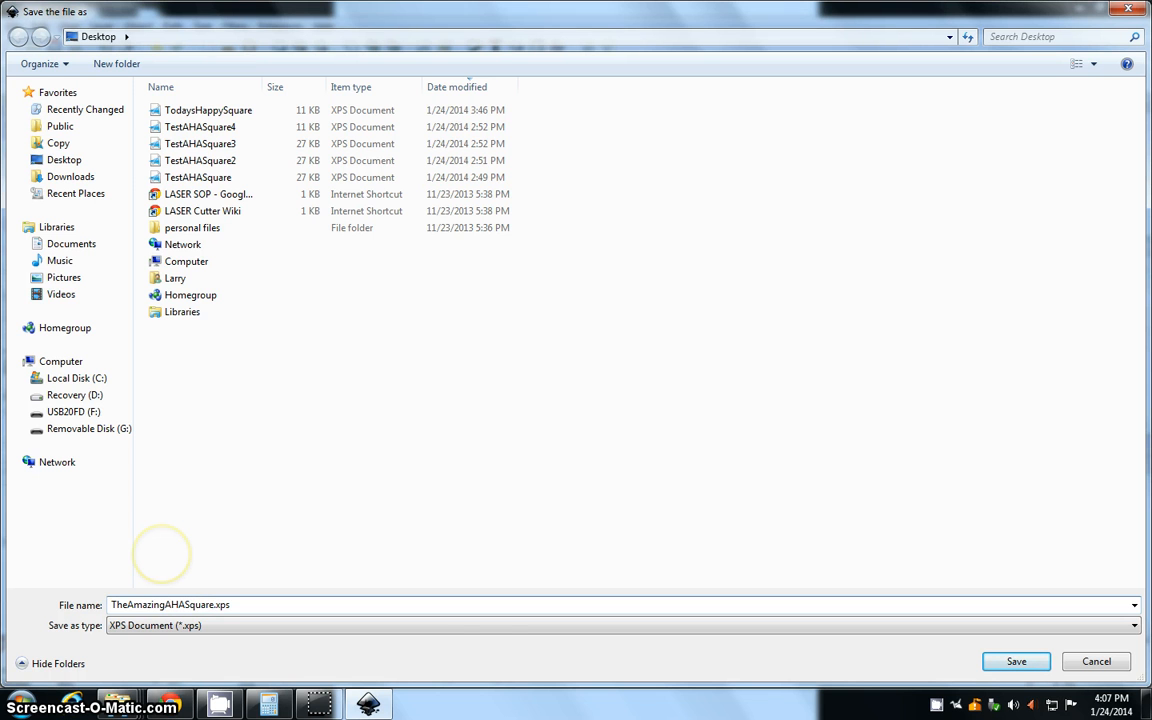
key("Return")
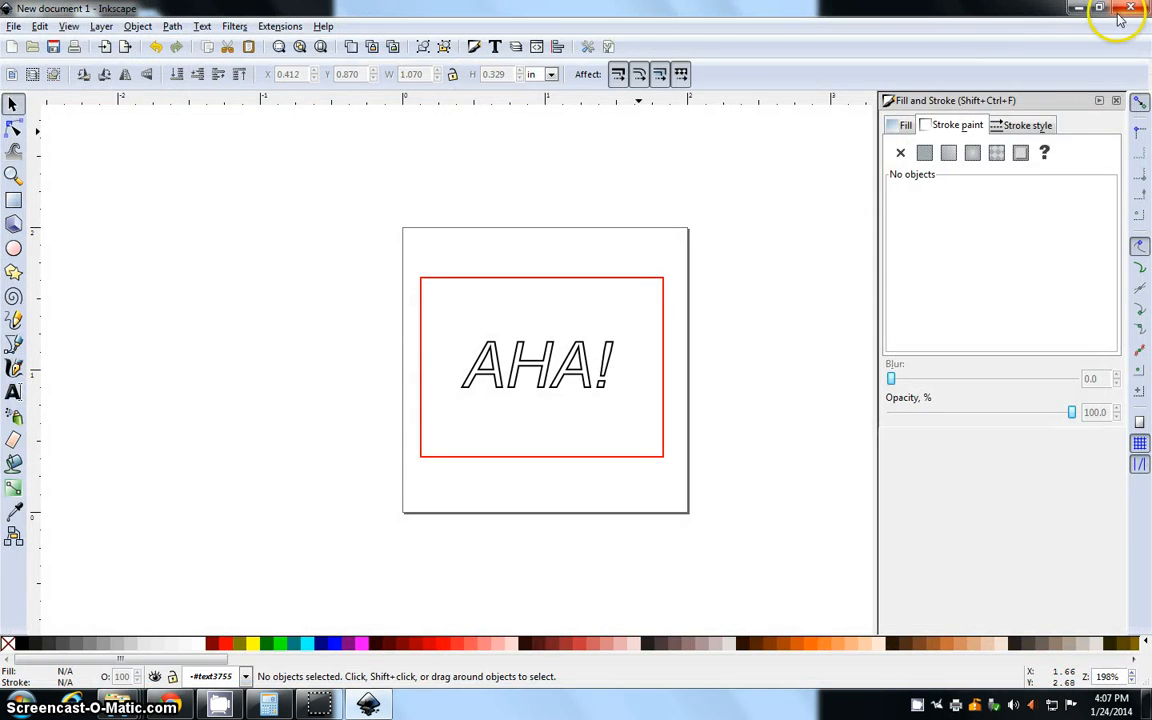
Switch to the desktop and launch RetinaEngrave3D
left_click(1120, 14)
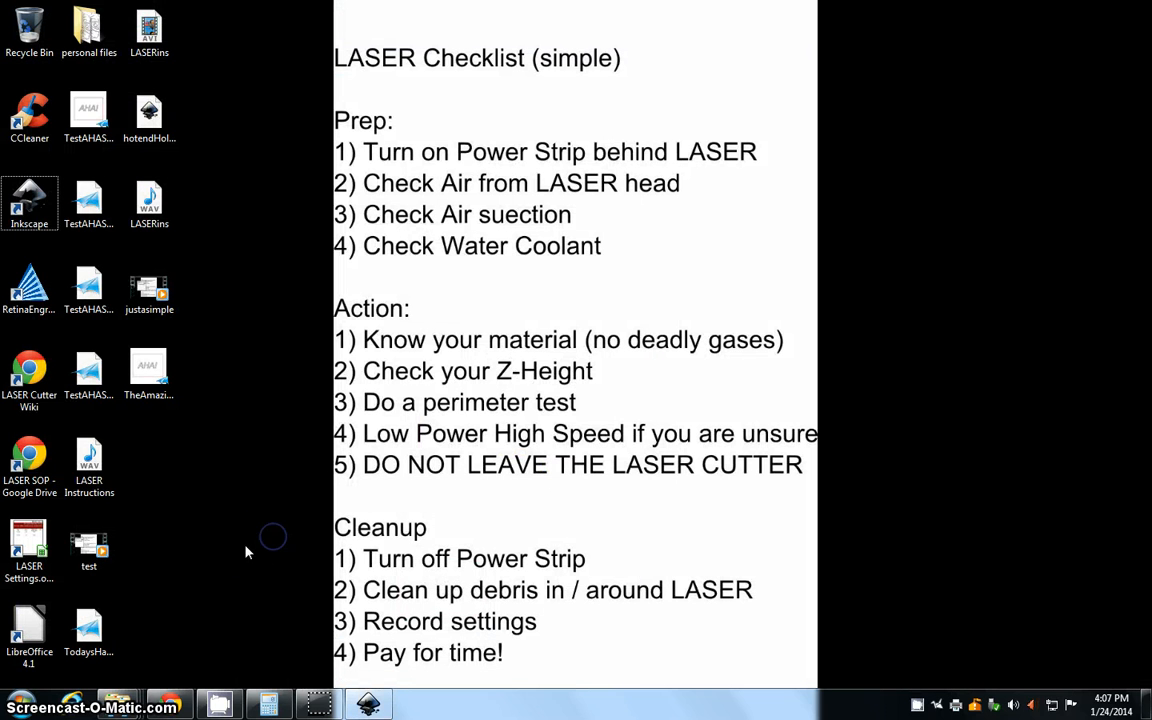
left_click(40, 290)
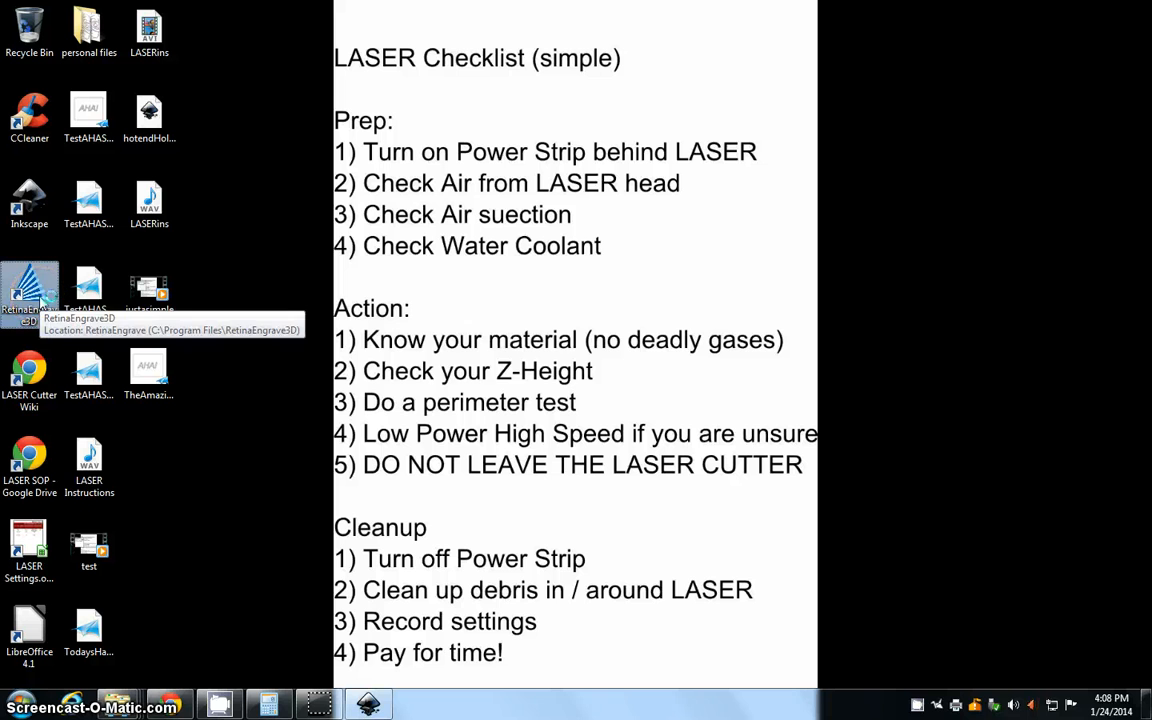
double_click(40, 298)
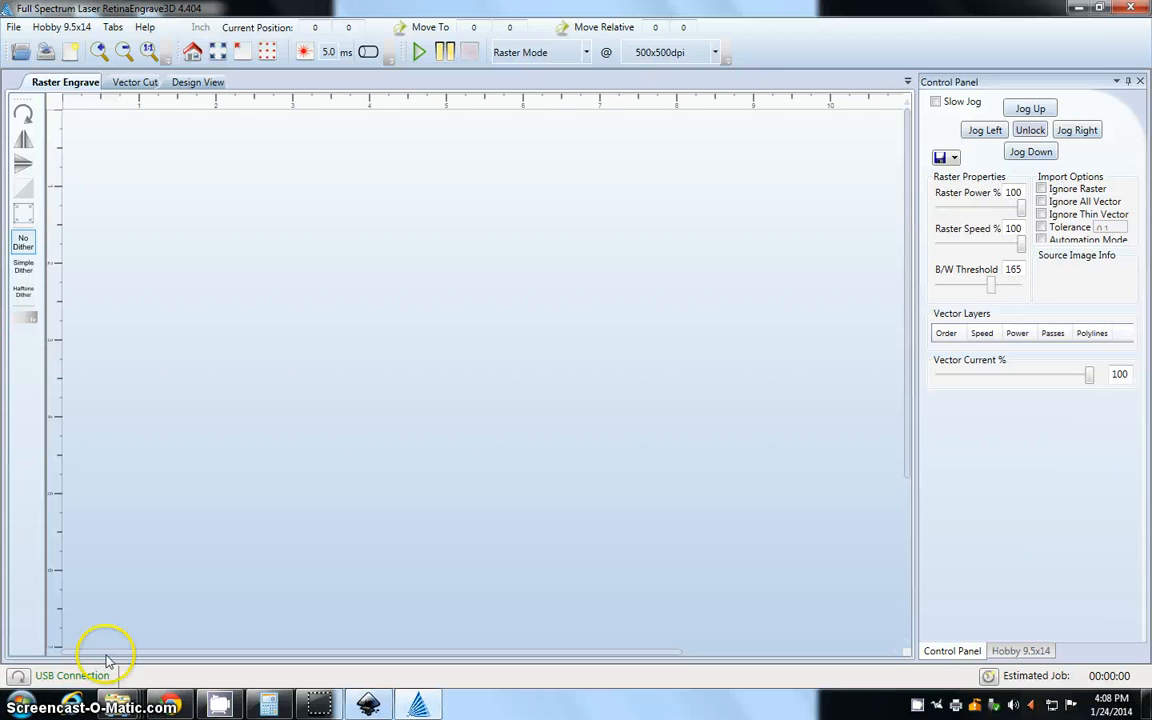
Open the file TheAmazingAHASquare from the Desktop
left_click(13, 32)
left_click(35, 48)
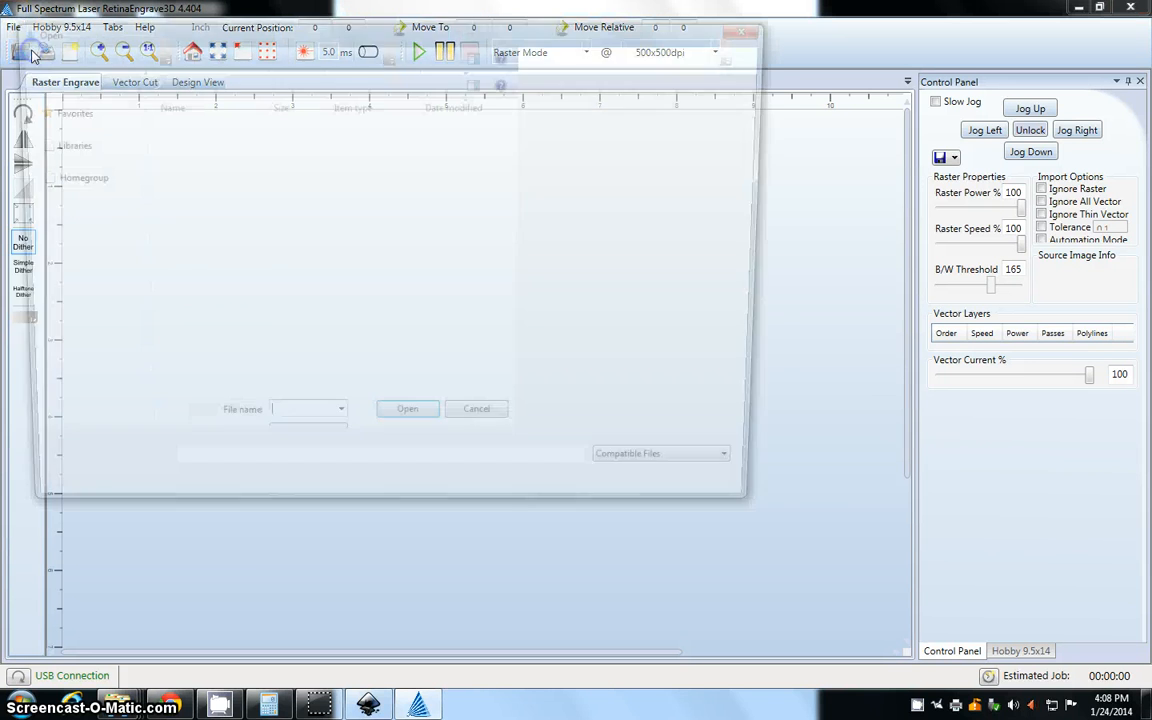
left_click(222, 127)
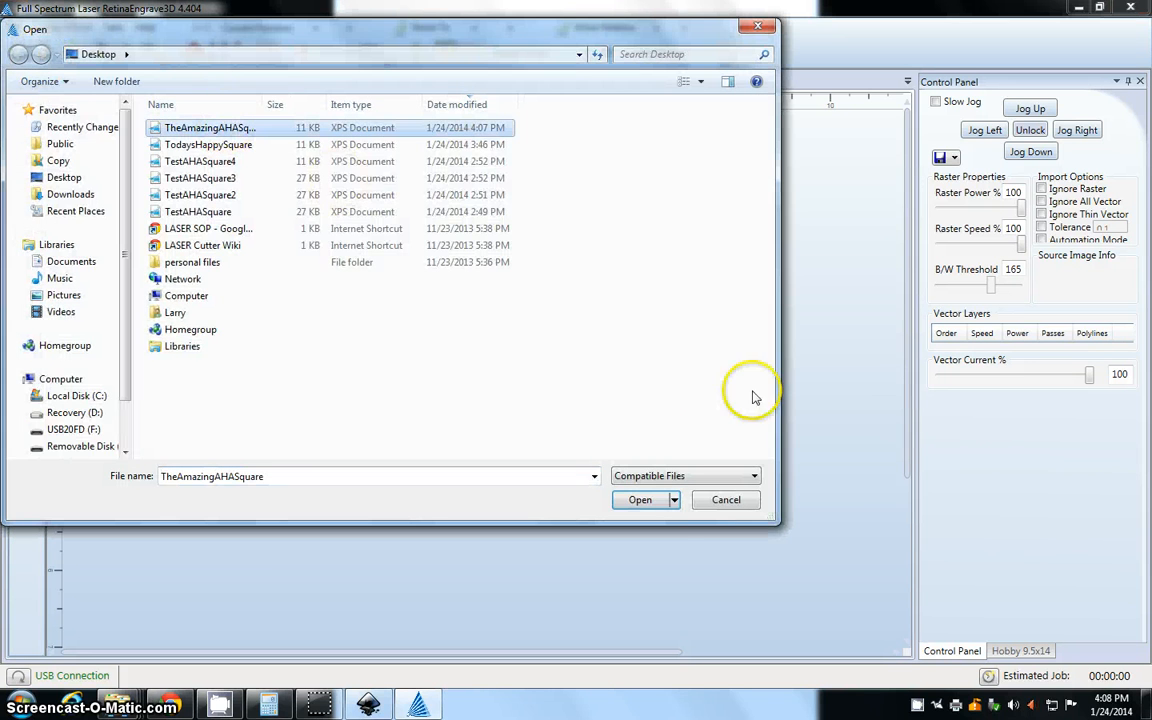
left_click(641, 500)
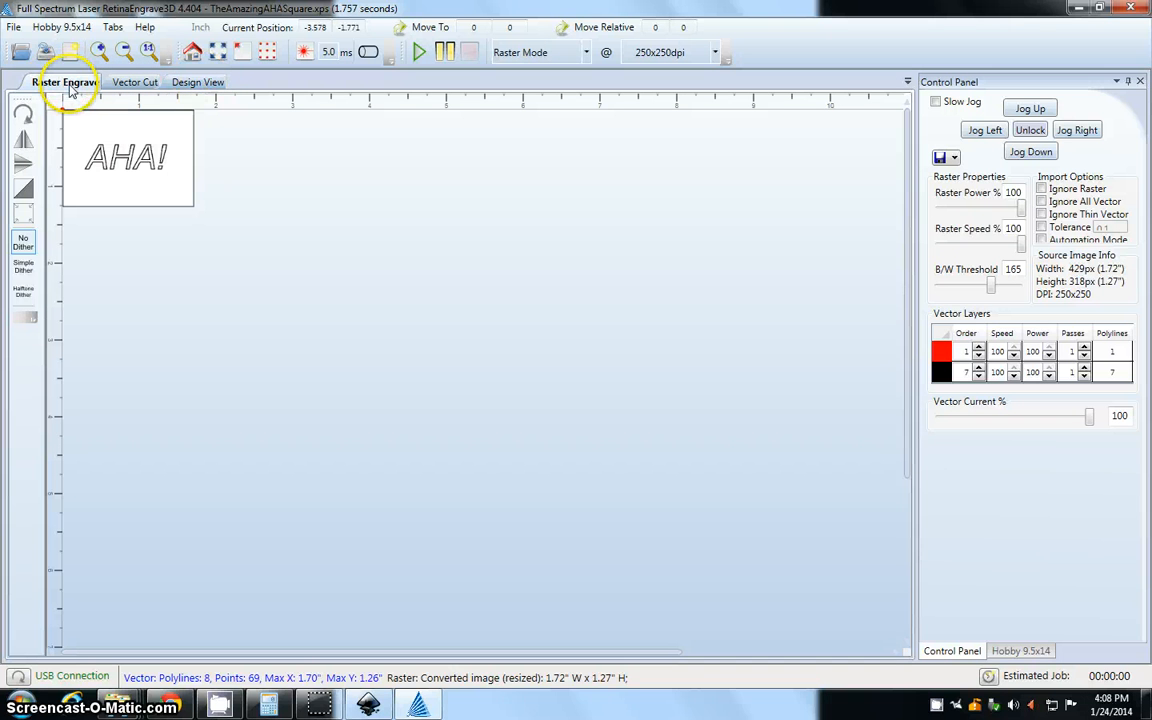
Compare the AHA square design in the Raster Engrave and Vector Cut views, ending in Vector Cut
left_click(136, 84)
left_click(66, 82)
left_click(108, 157)
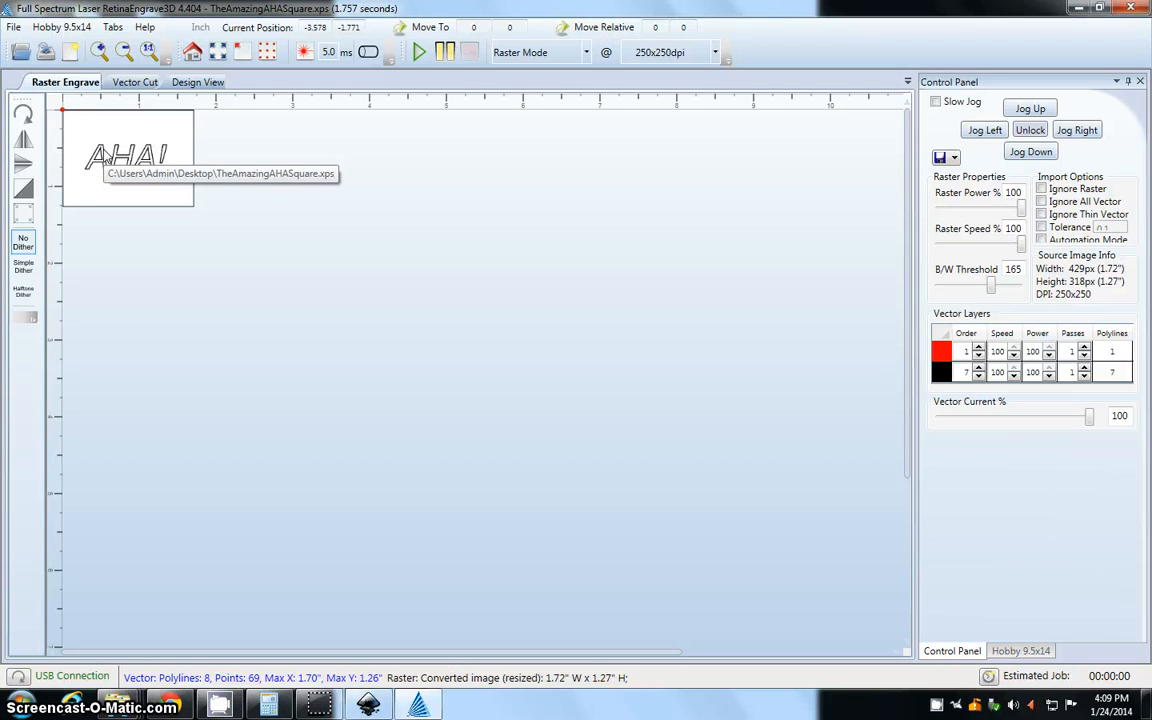
left_click(125, 85)
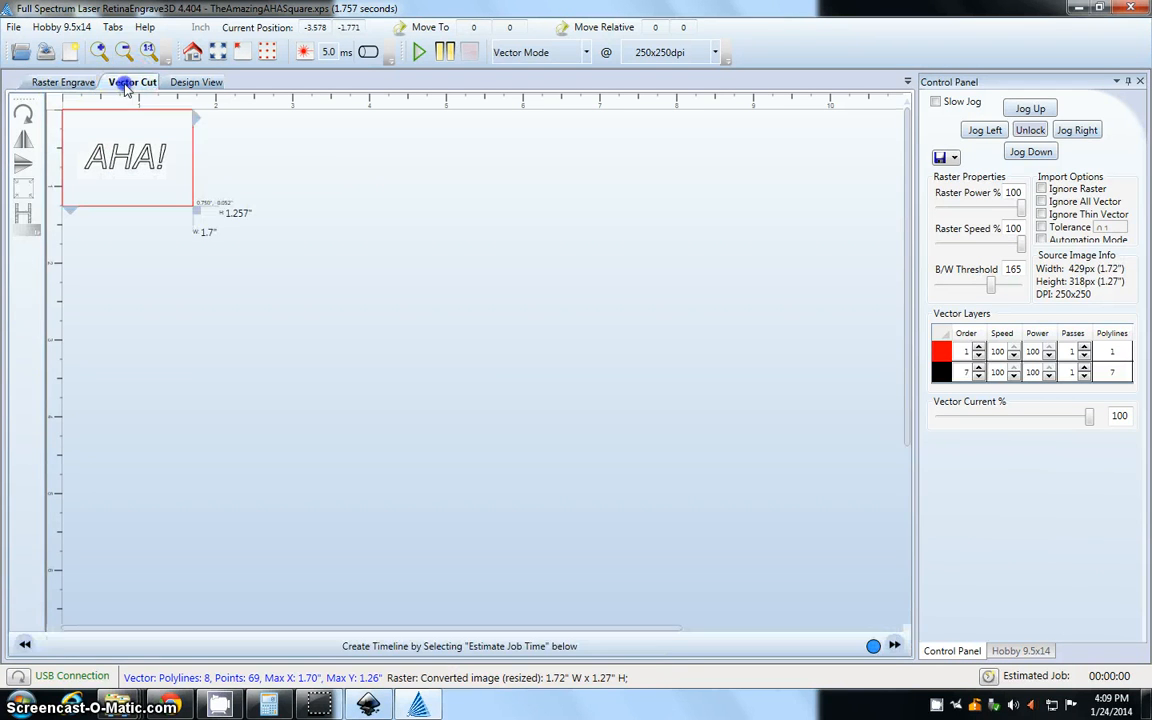
Set the vector cut order to 2 for the red rectangle layer and 1 for the black lettering layer
left_click(90, 152)
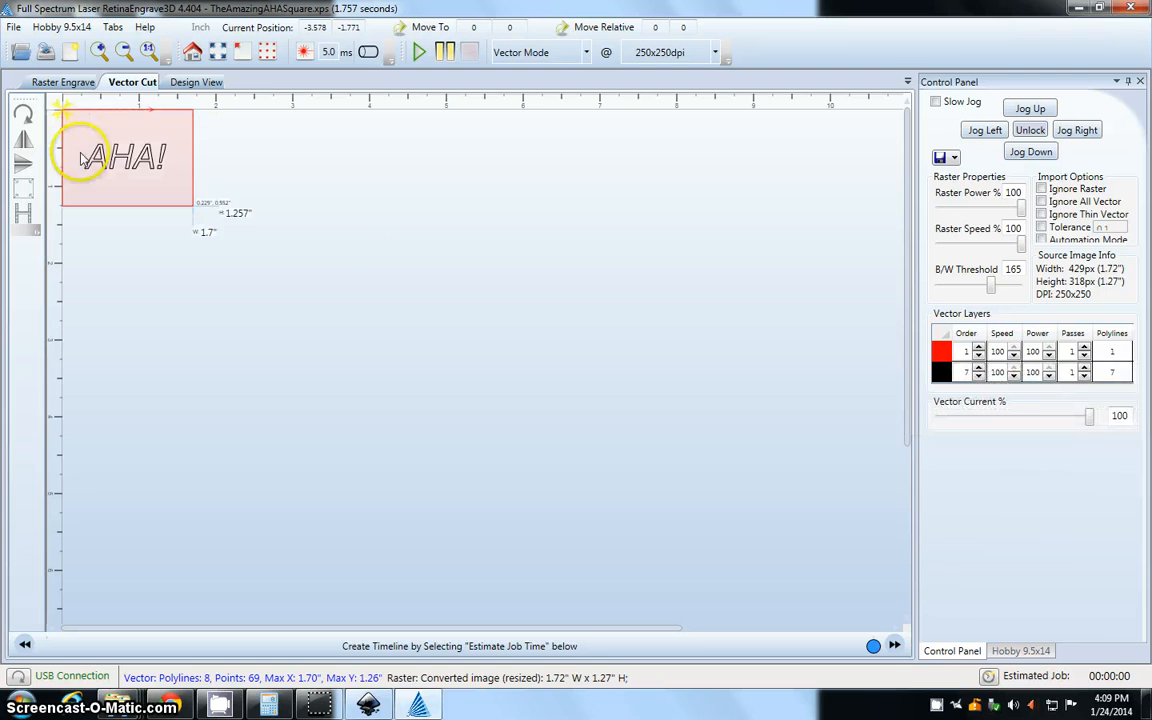
left_click(978, 347)
left_click(971, 372)
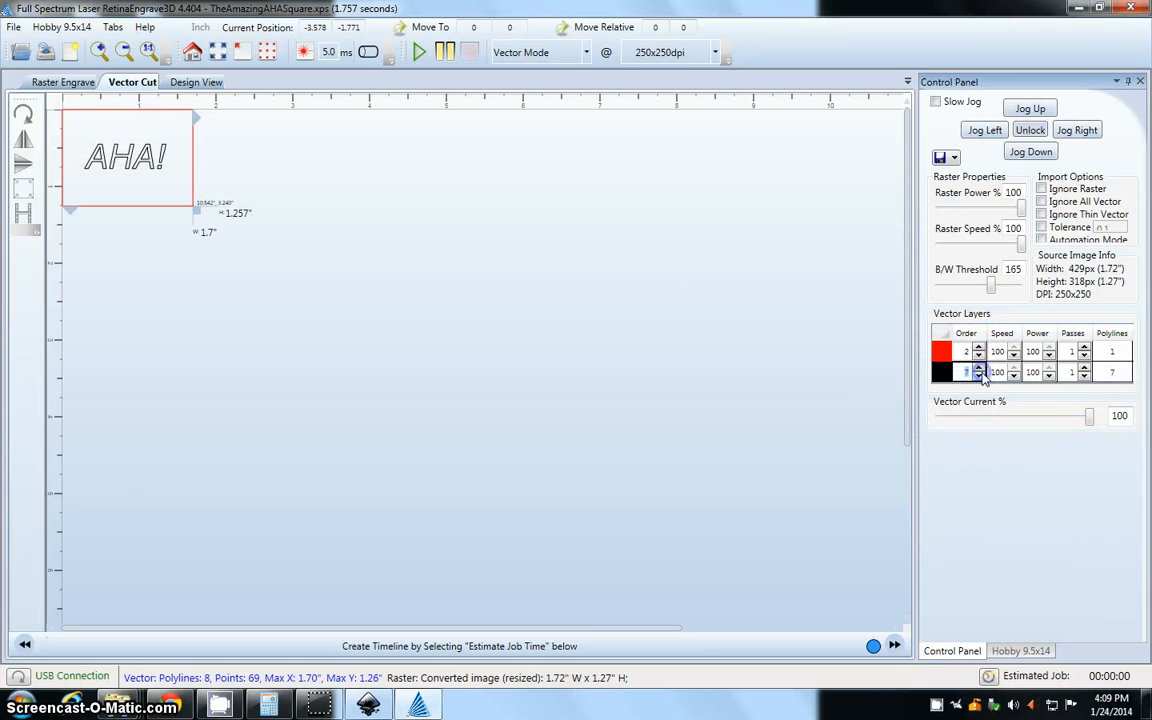
left_click(987, 486)
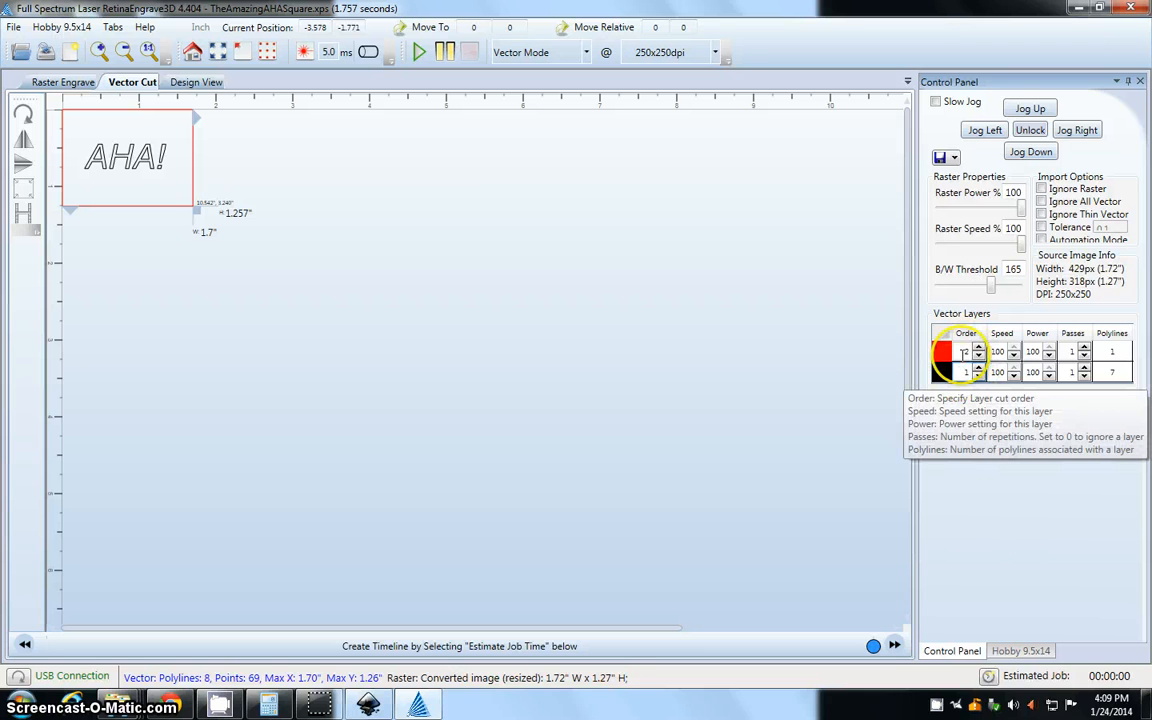
left_click(977, 353)
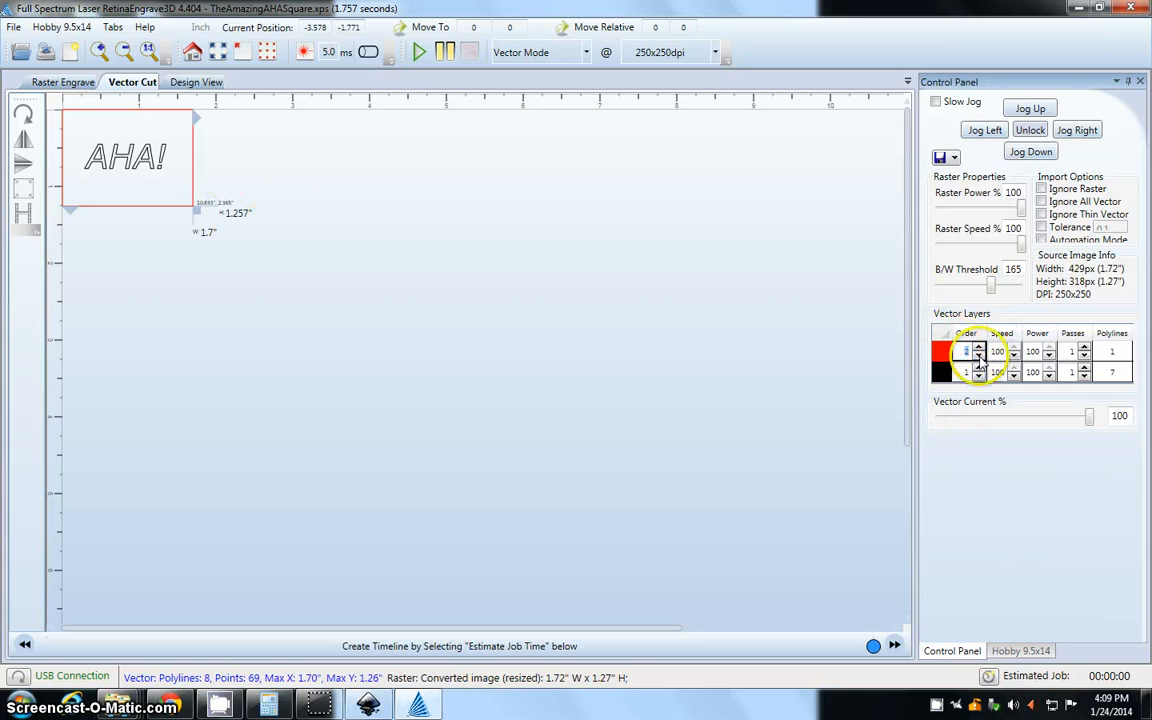
Set the red vector layer to speed 30 with 3 passes, and set the black layer's power to 5
left_click(997, 351)
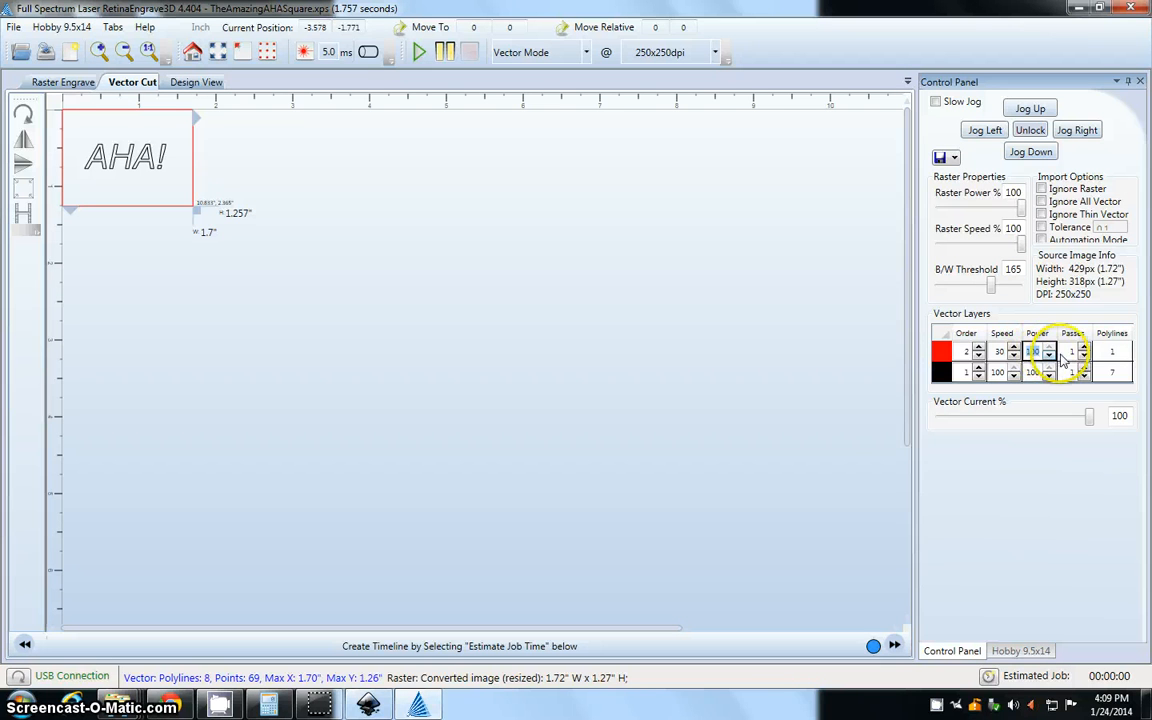
key("Tab")
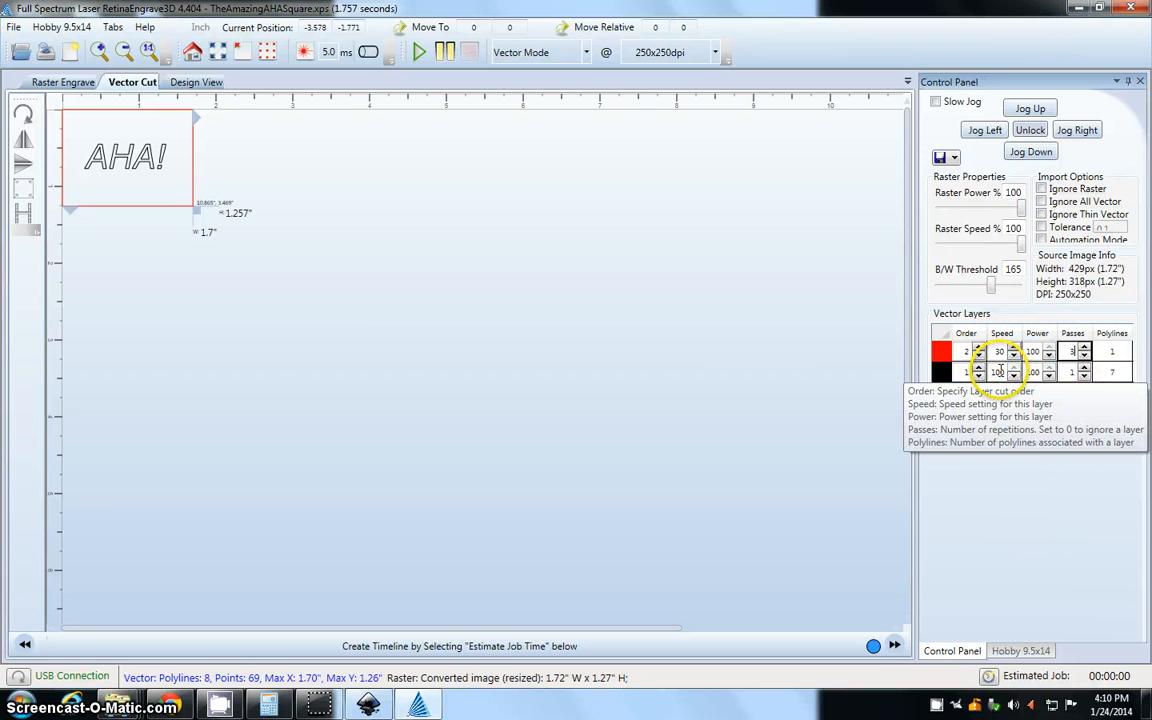
left_click(125, 162)
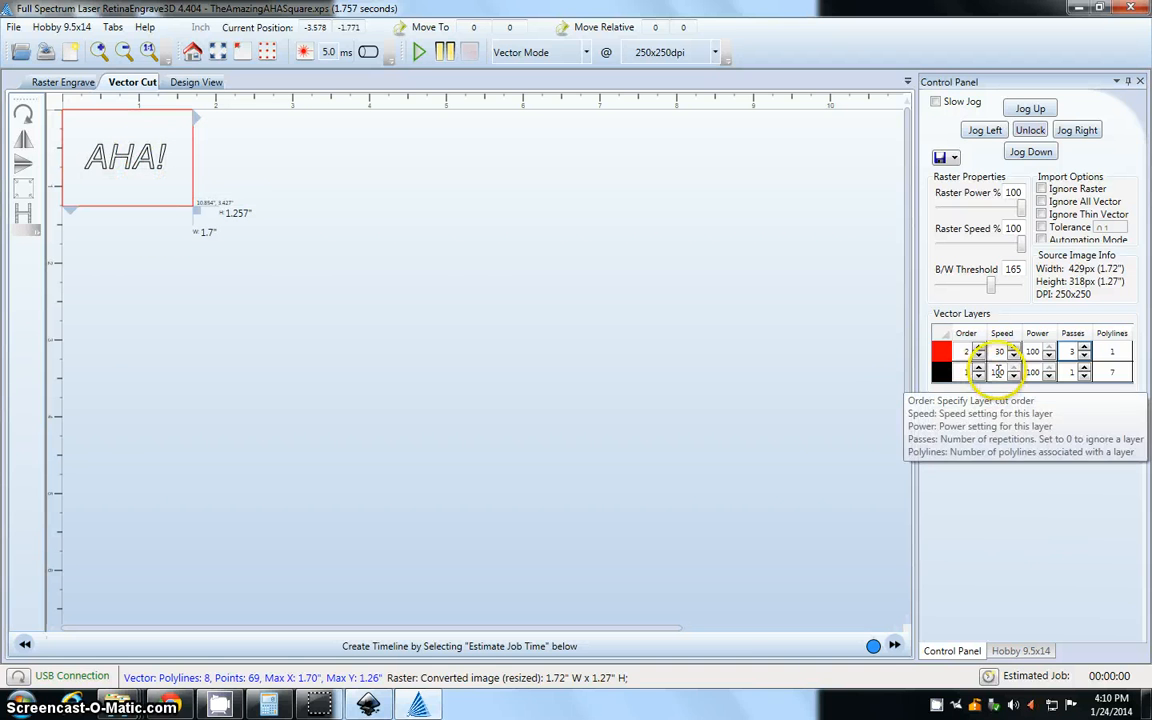
left_click(997, 371)
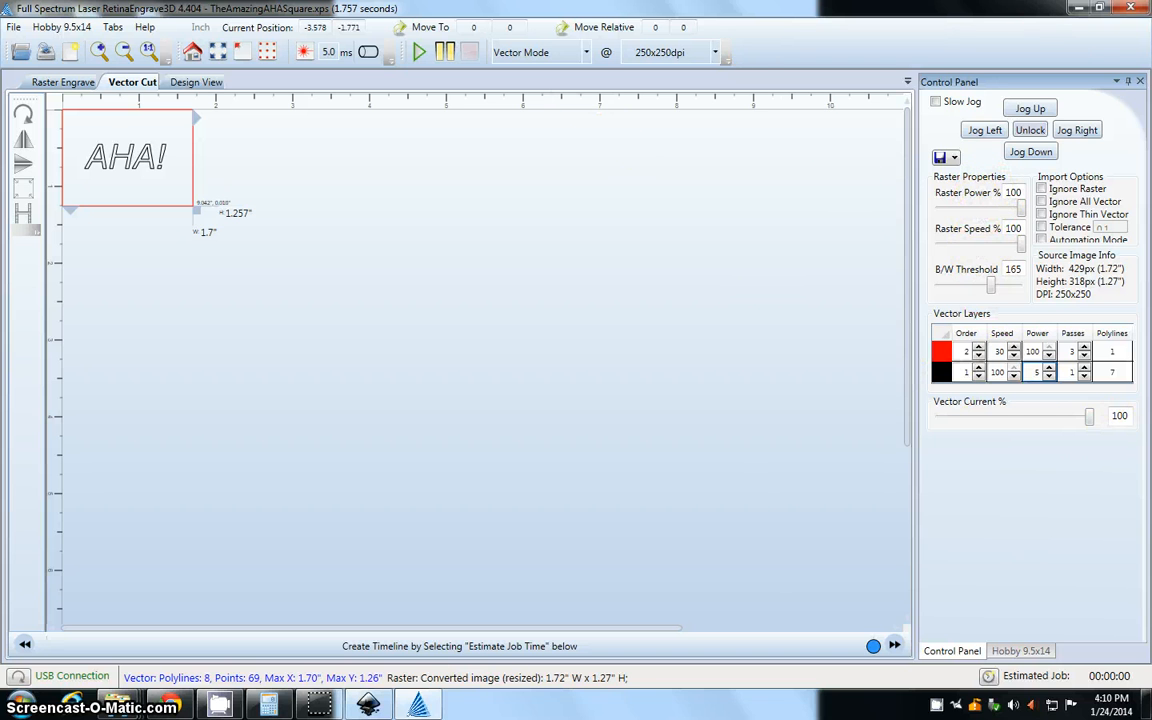
Switch to the desktop and open the LASER Settings.ods spreadsheet in LibreOffice Calc to consult the laser settings
left_click(1076, 8)
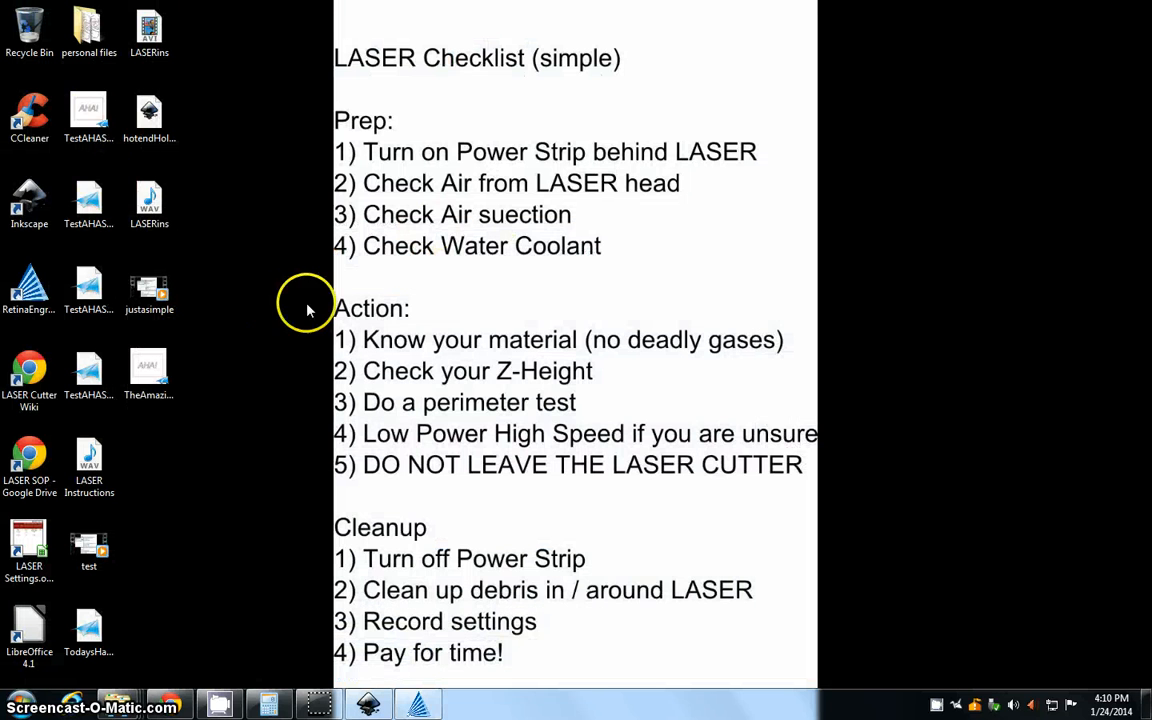
left_click(286, 404)
key("Down")
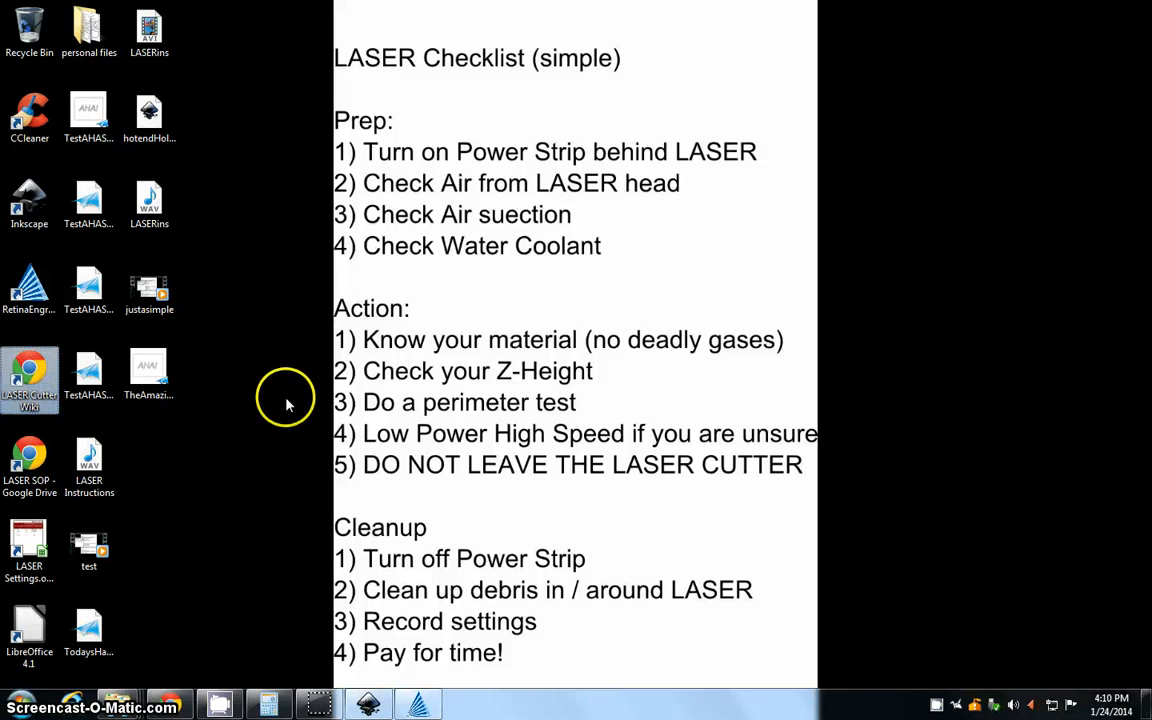
double_click(21, 551)
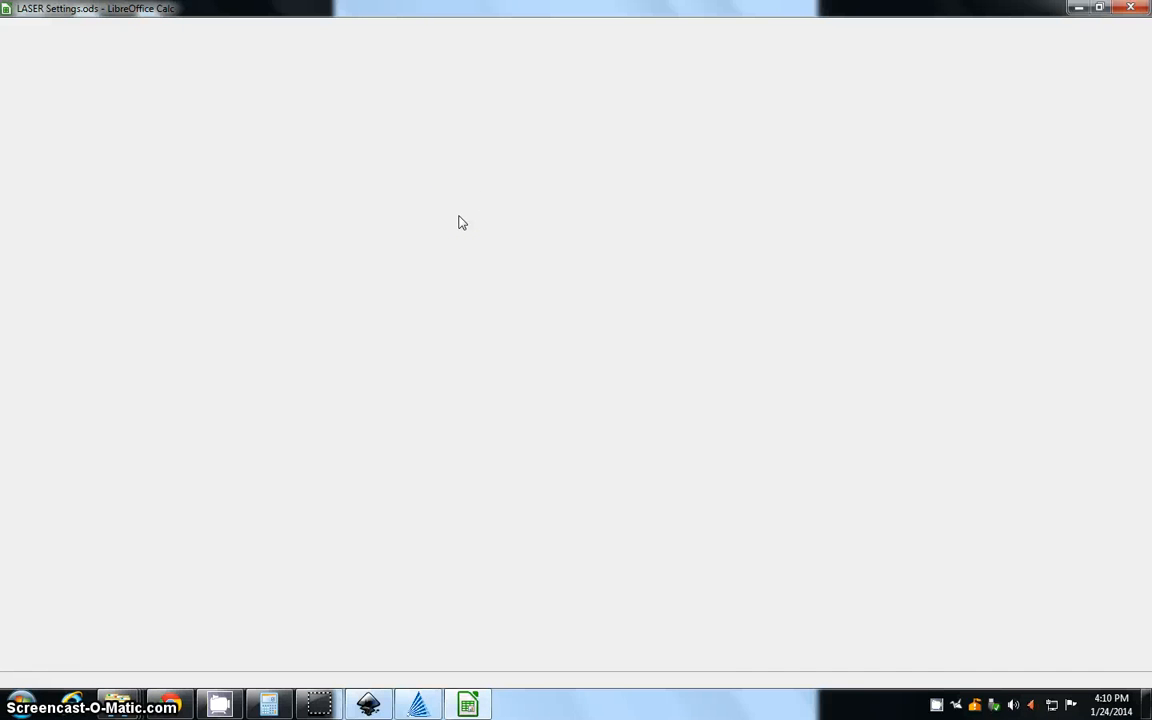
left_click(438, 340)
Switch back to RetinaEngrave3D and jog the laser head right and up
left_click(418, 705)
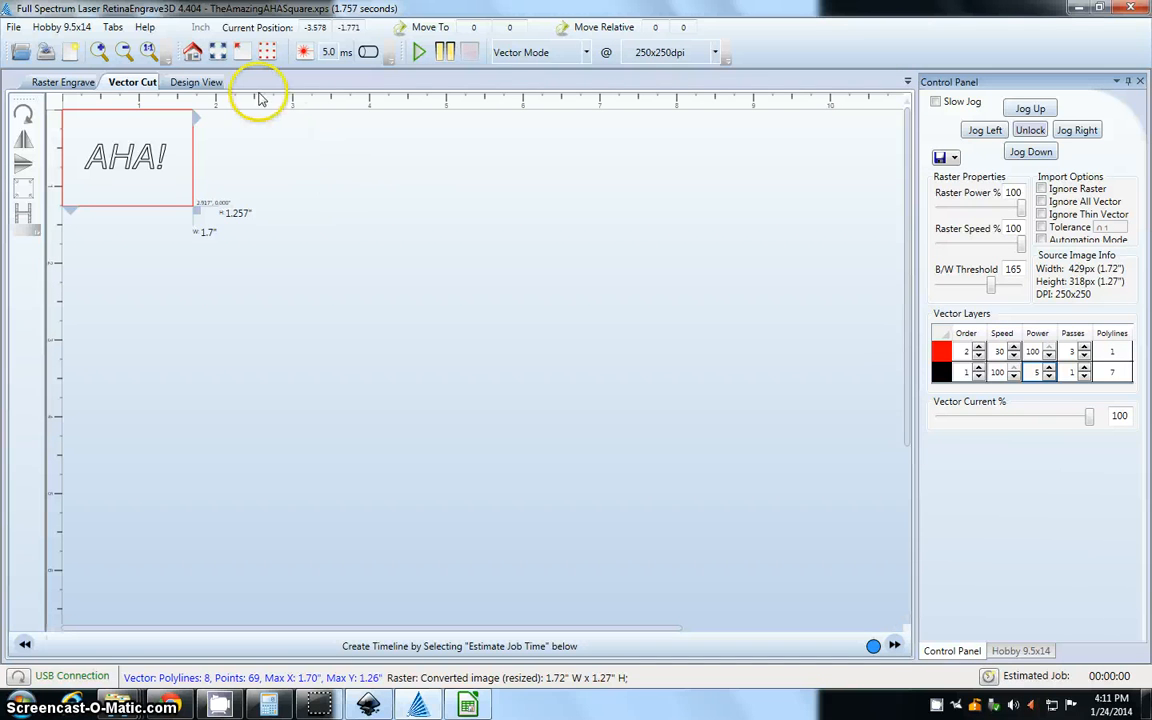
left_click(1068, 131)
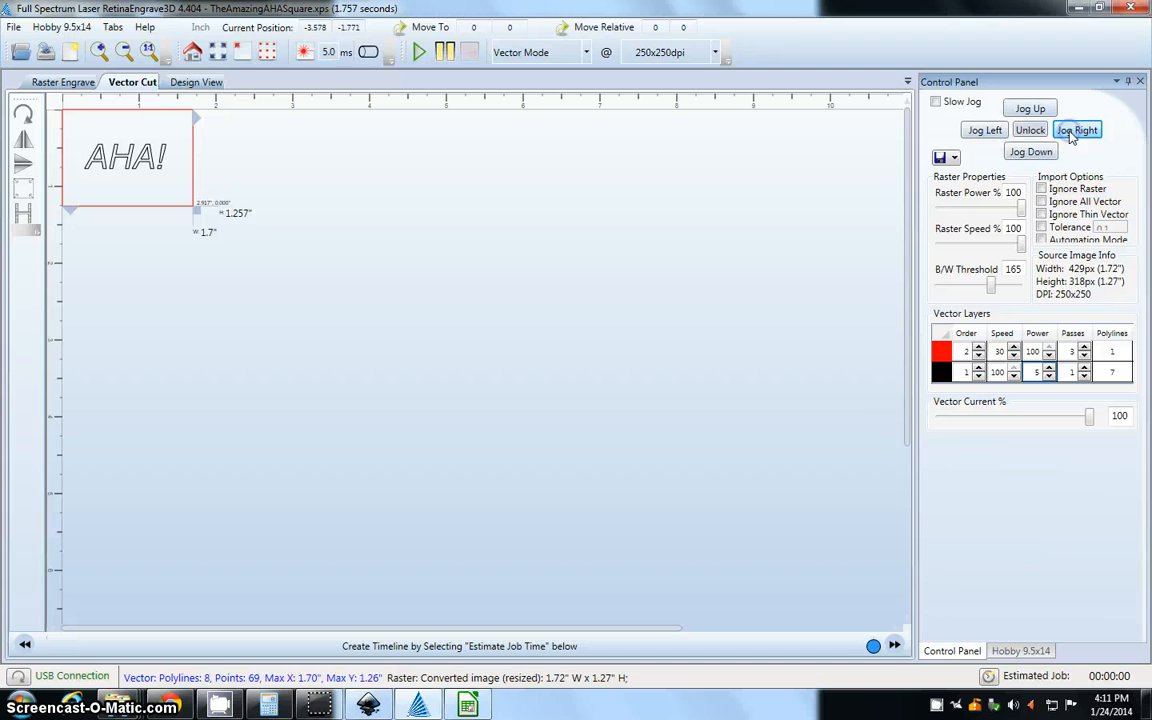
left_click(1040, 112)
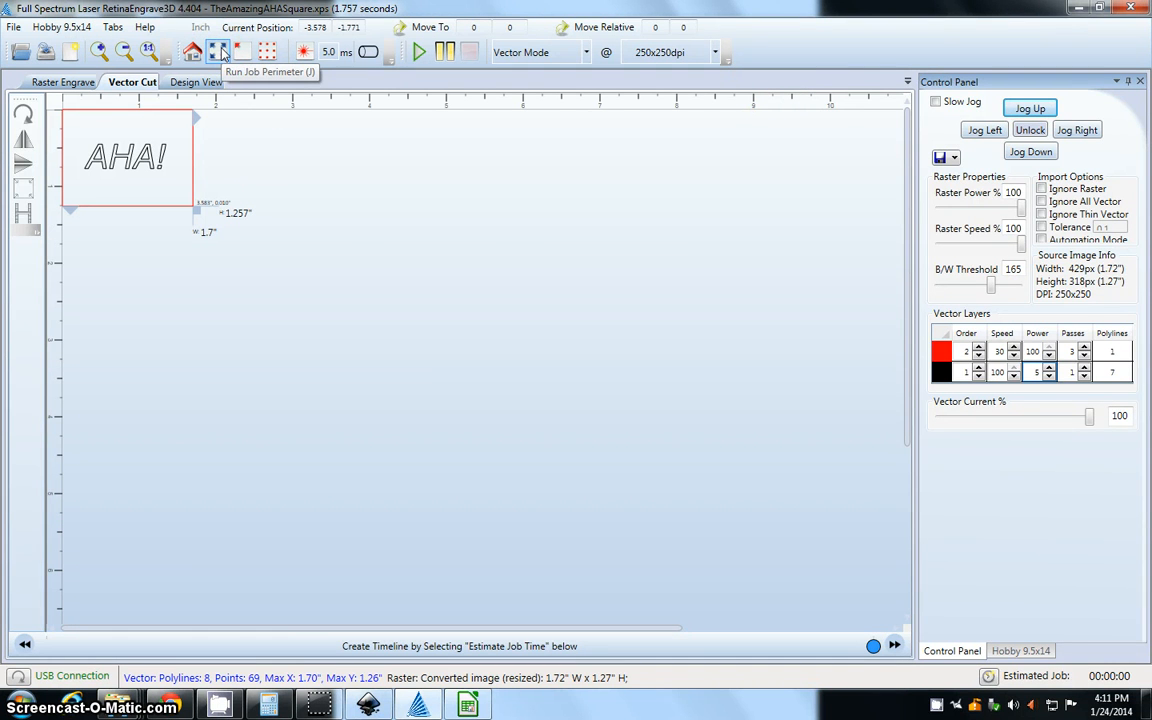
Run the job perimeter test, start the laser job in Vector Mode, and watch the AHA! design up close
left_click(220, 54)
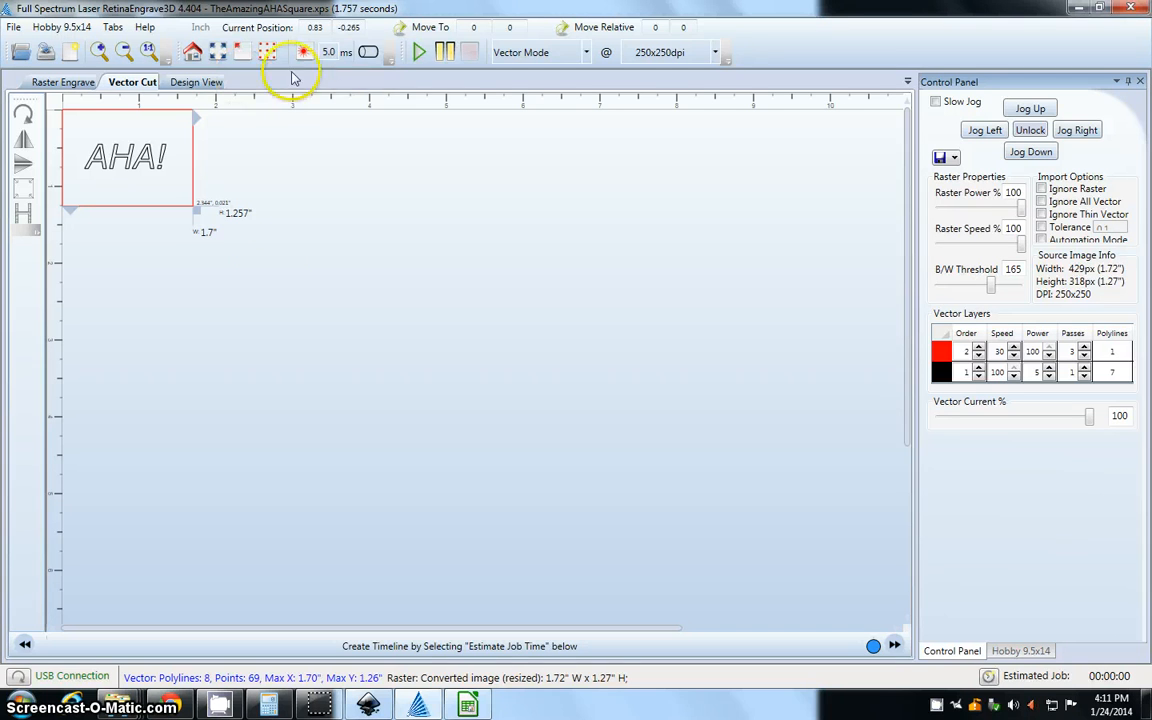
left_click(418, 53)
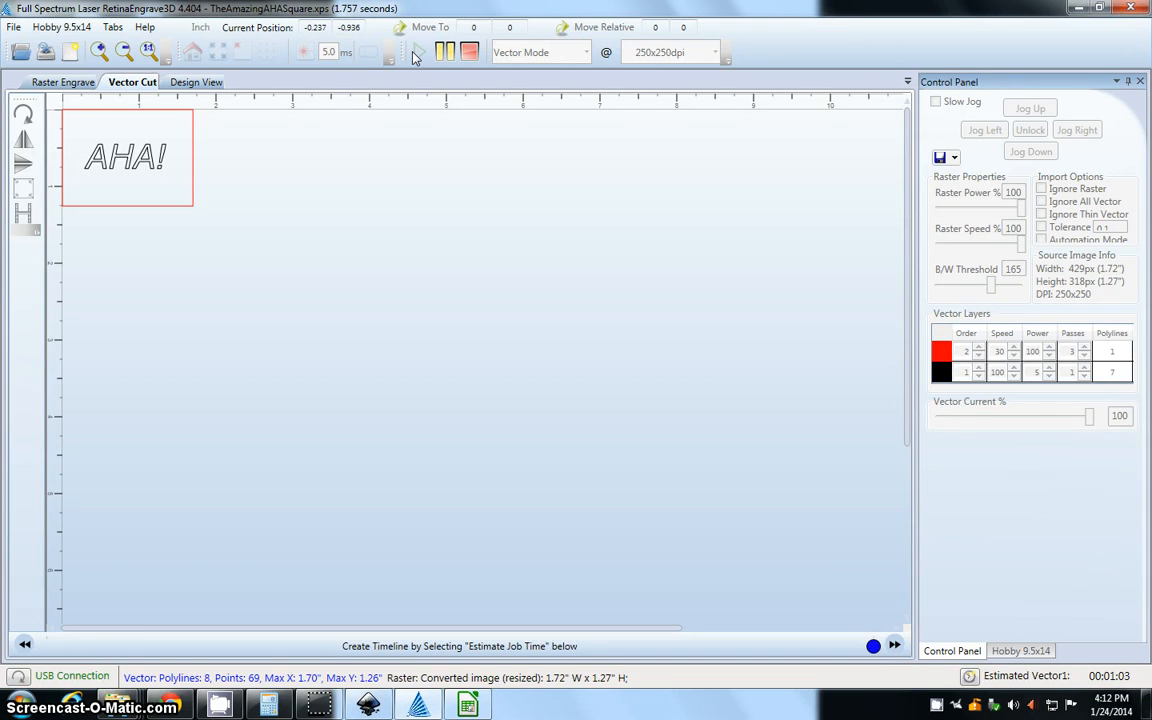
scroll(108, 199, "up", 1)
scroll(110, 204, "up", 5)
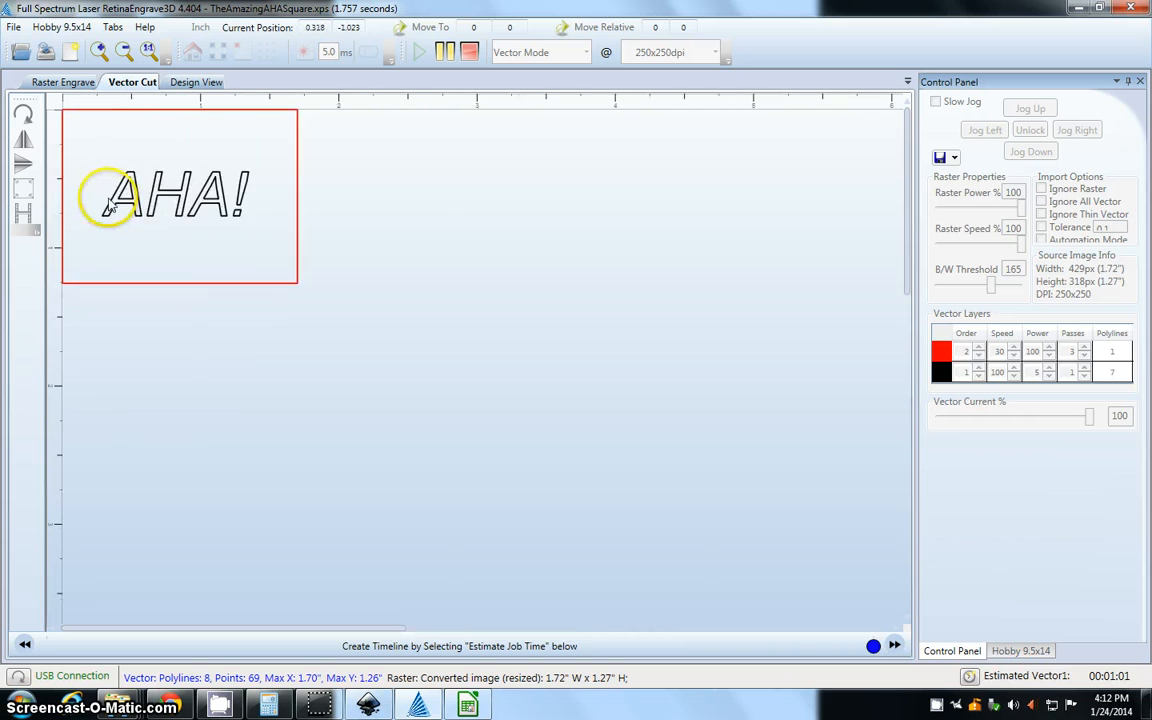